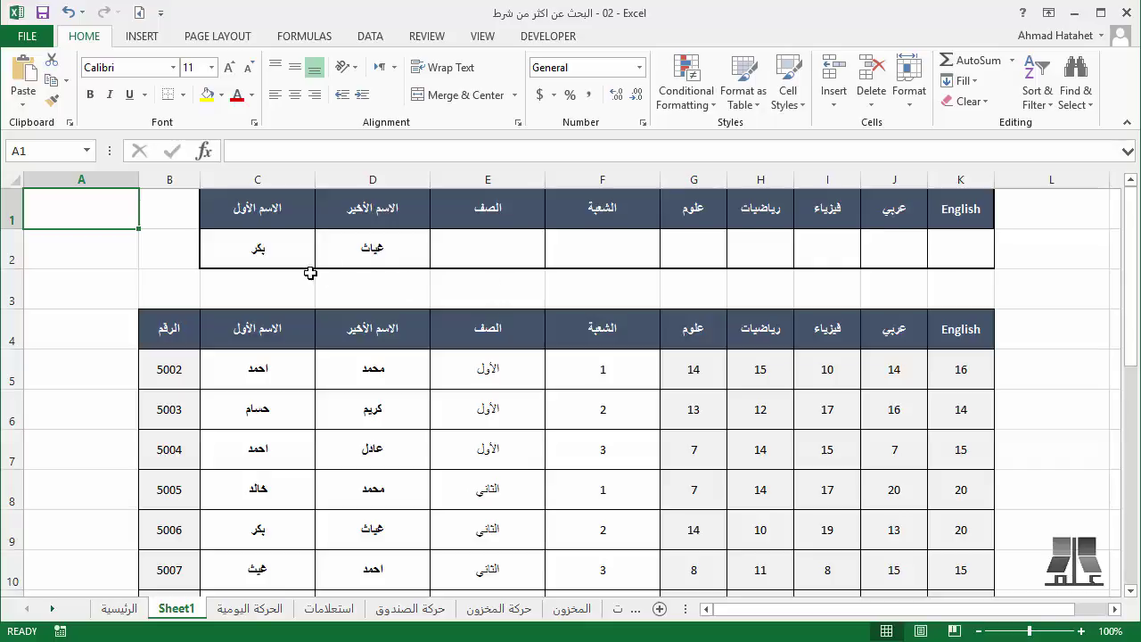
# Begin a VLOOKUP in E2 using C2 as the lookup value, then abandon it and move to A5
pyautogui.click(473, 252)
pyautogui.write('=')
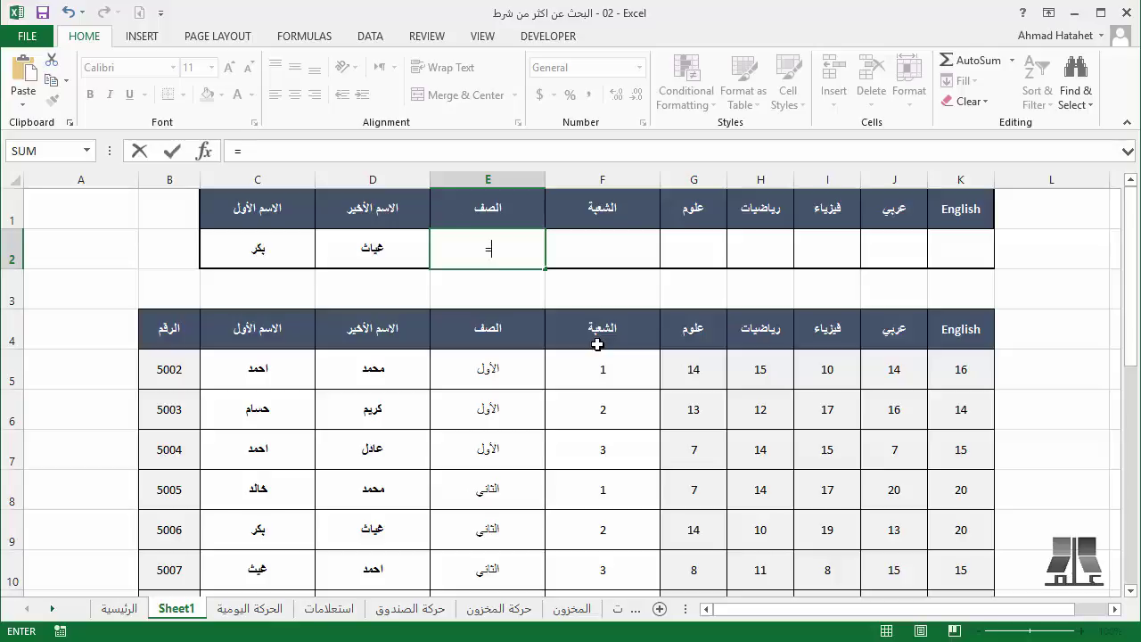
pyautogui.write('vlo')
pyautogui.press('Tab')
pyautogui.press('Left')
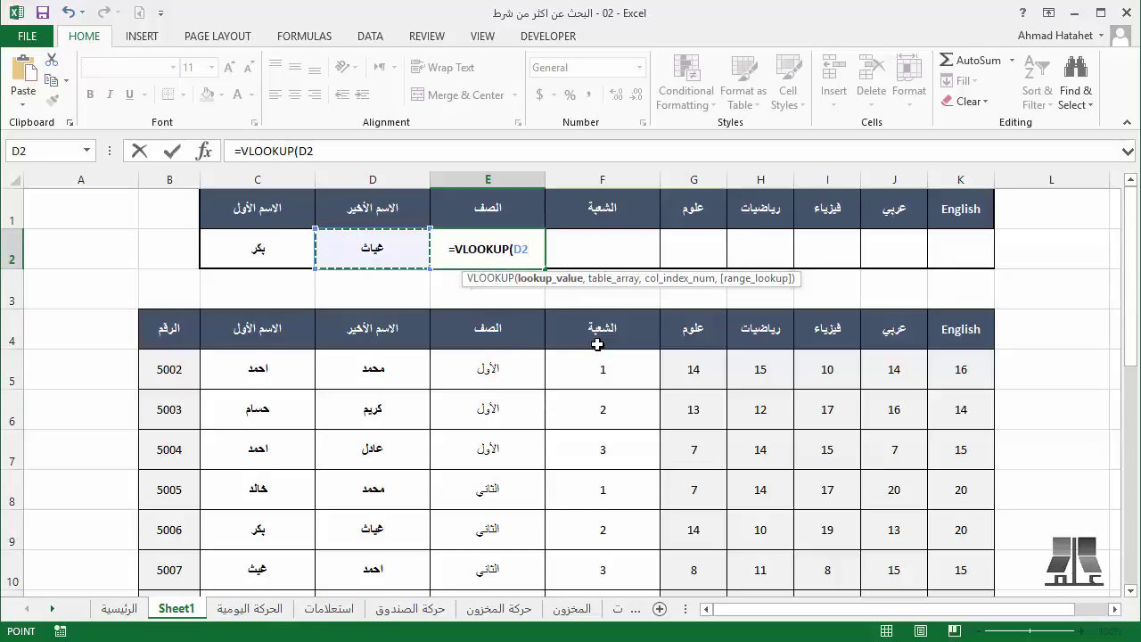
pyautogui.press('Left')
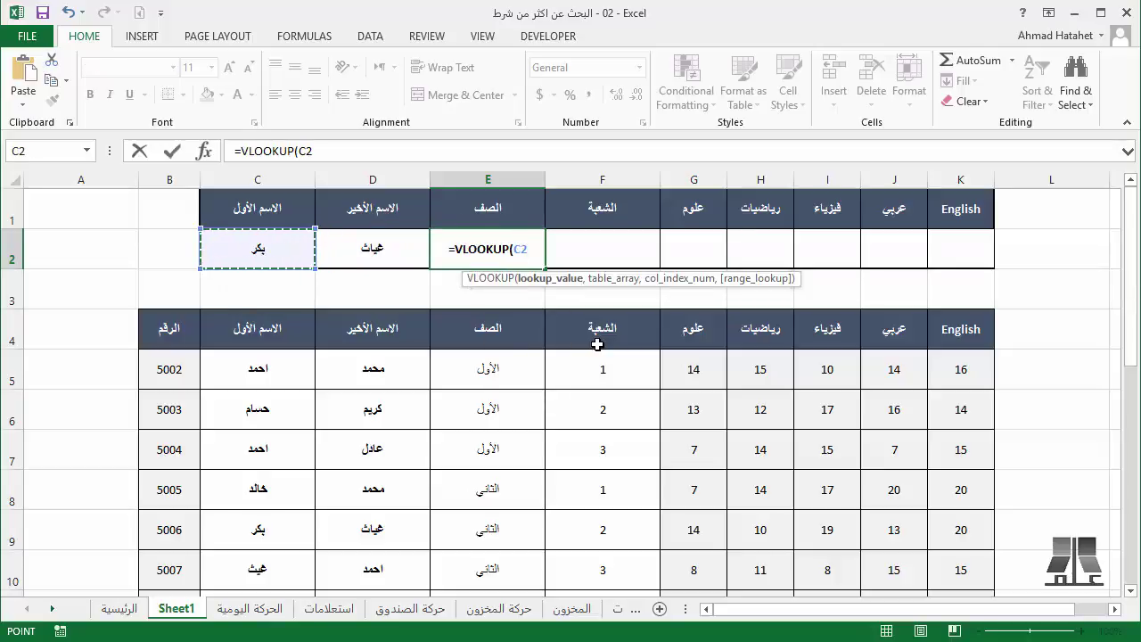
pyautogui.write(',')
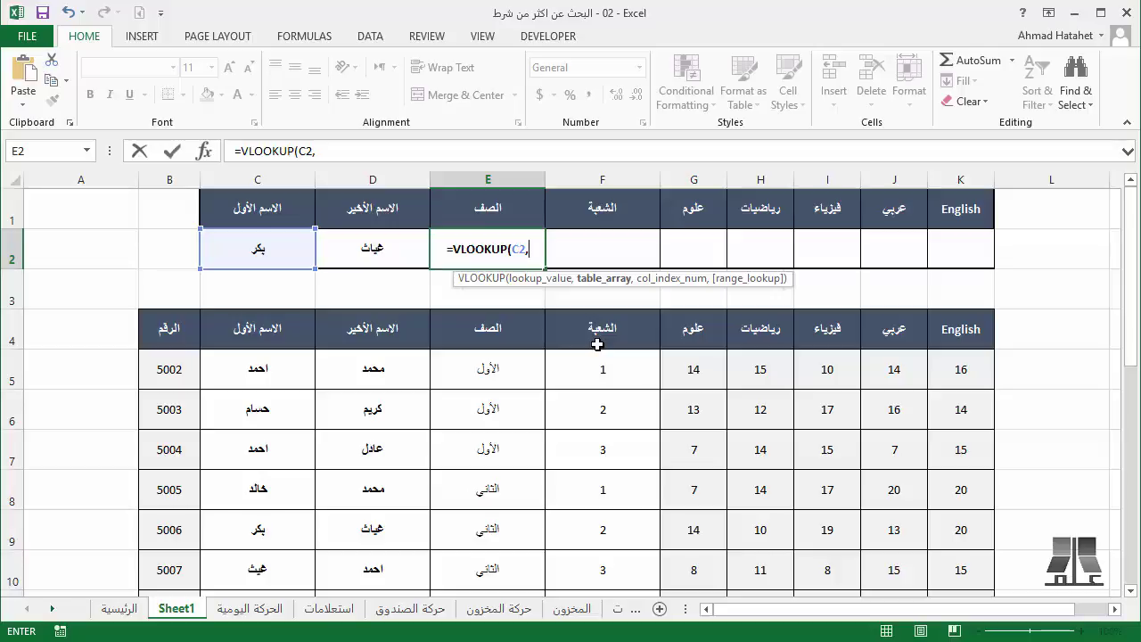
pyautogui.press('Escape')
pyautogui.press('Down')
pyautogui.press('Left')
pyautogui.press('Down')
pyautogui.press('Down')
pyautogui.press('Left')
pyautogui.press('Left')
pyautogui.press('Left')
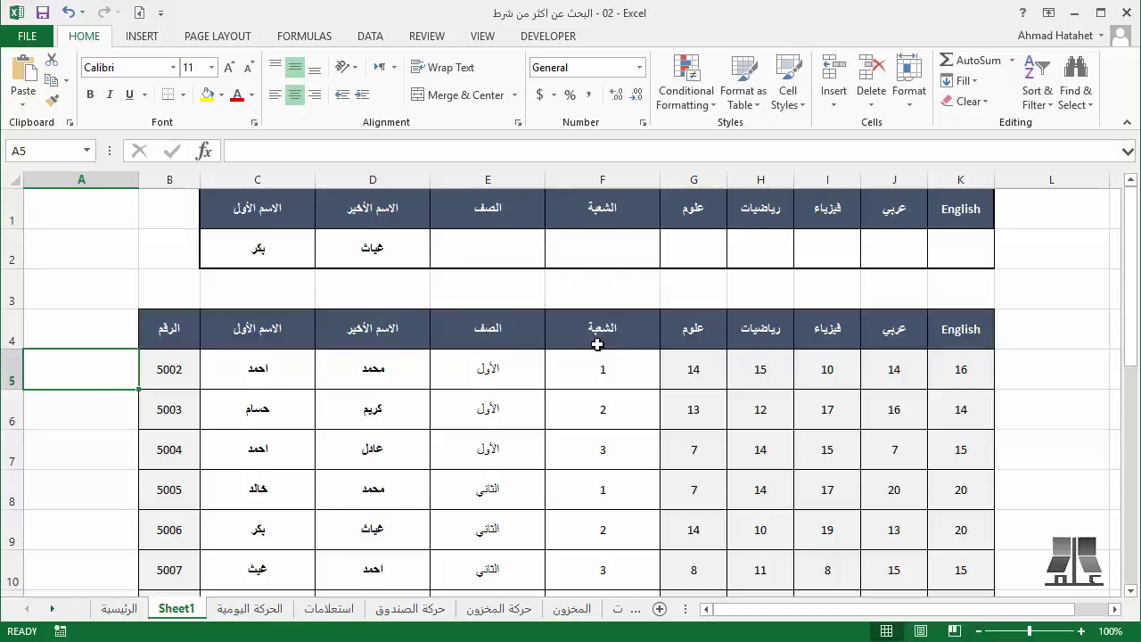
# Restart the VLOOKUP in E2 with the absolute lookup value $C$2&$D$2
pyautogui.click(513, 246)
pyautogui.write('=v')
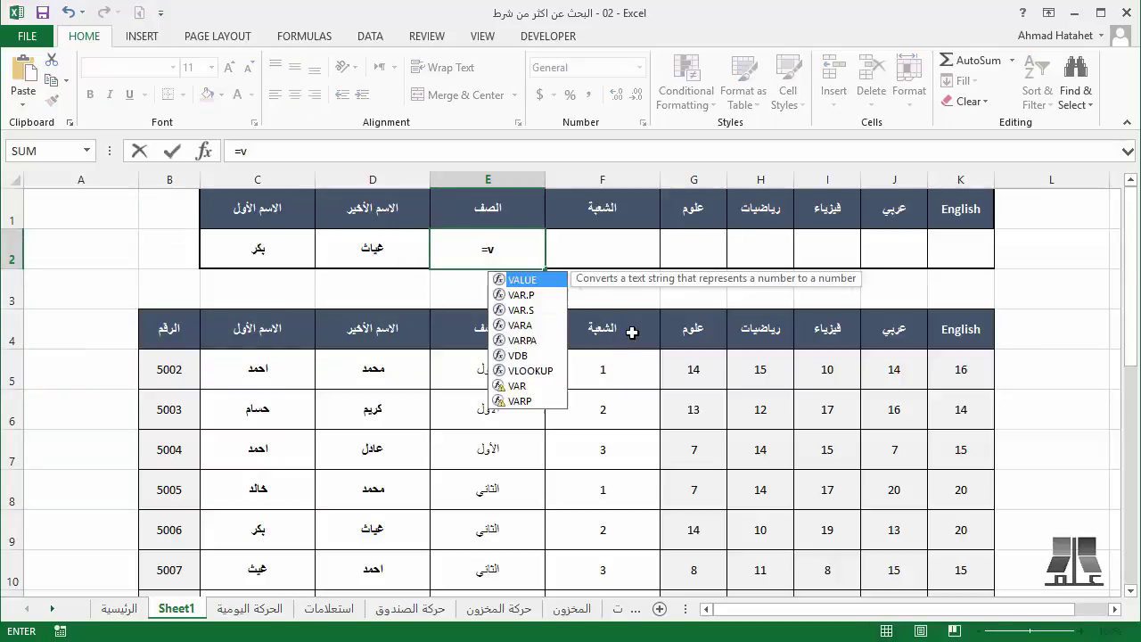
pyautogui.write('lo')
pyautogui.press('Tab')
pyautogui.press('Left')
pyautogui.press('Left')
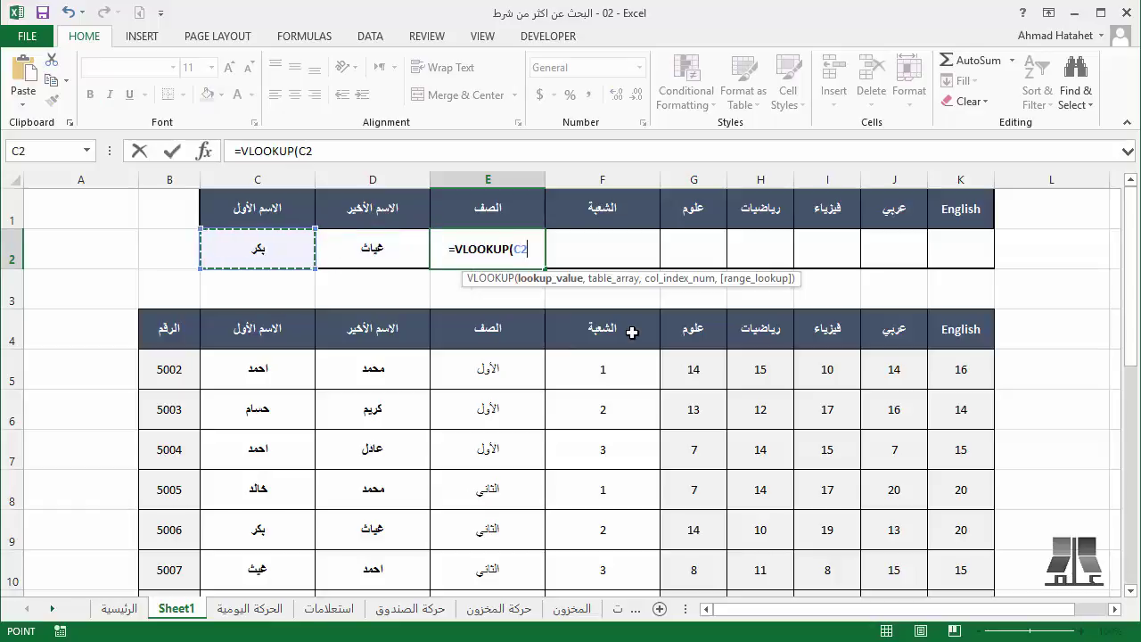
pyautogui.write('&')
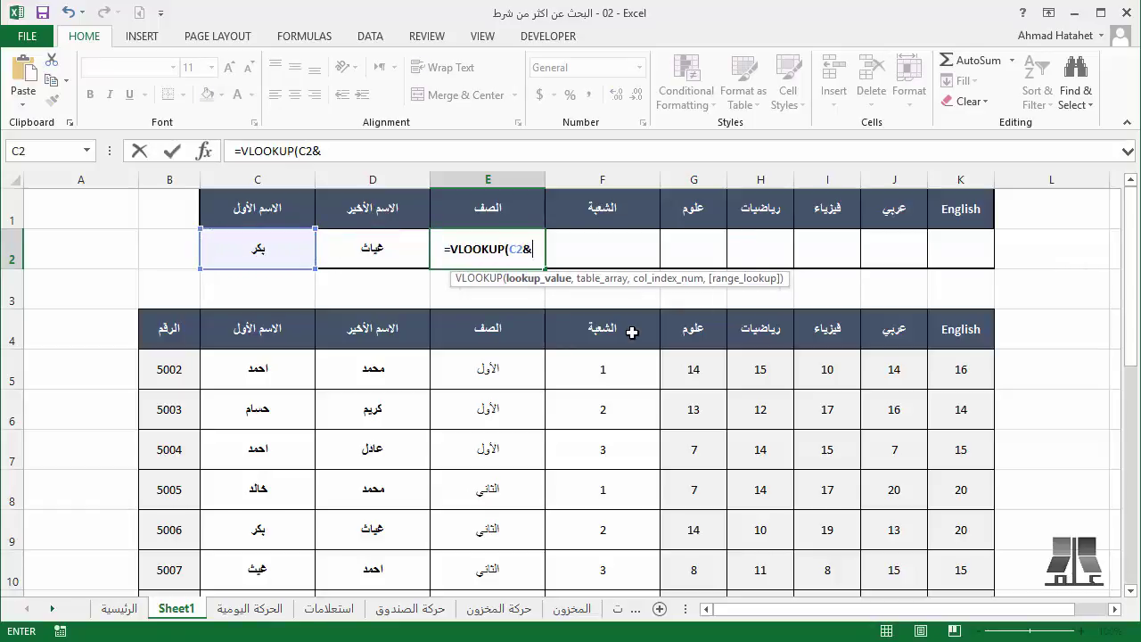
pyautogui.press('Left')
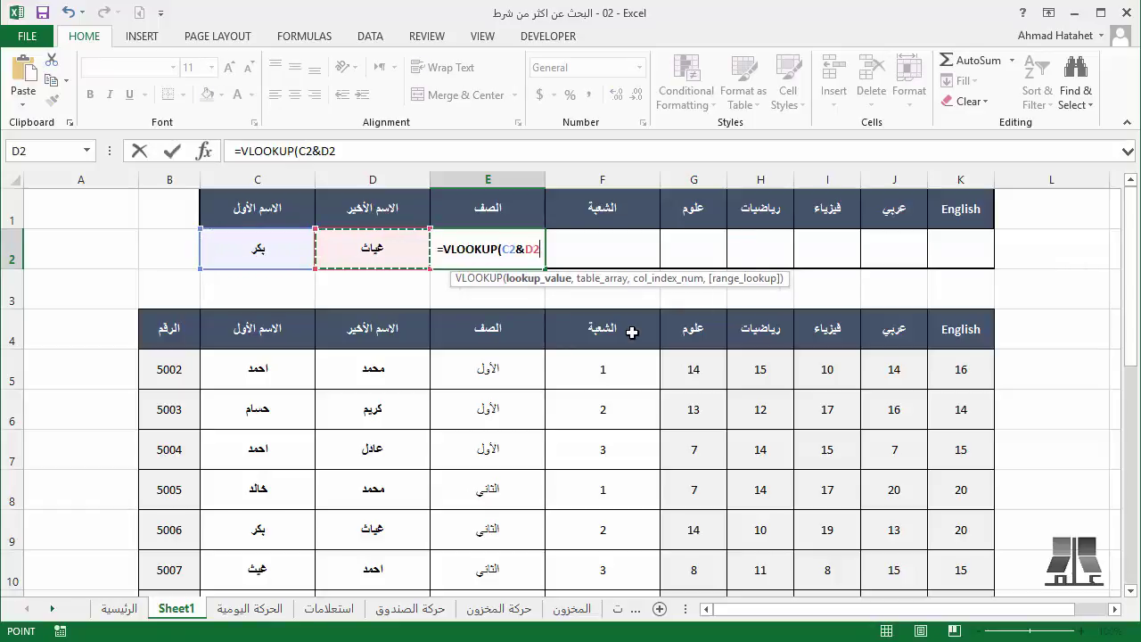
pyautogui.press('F4')
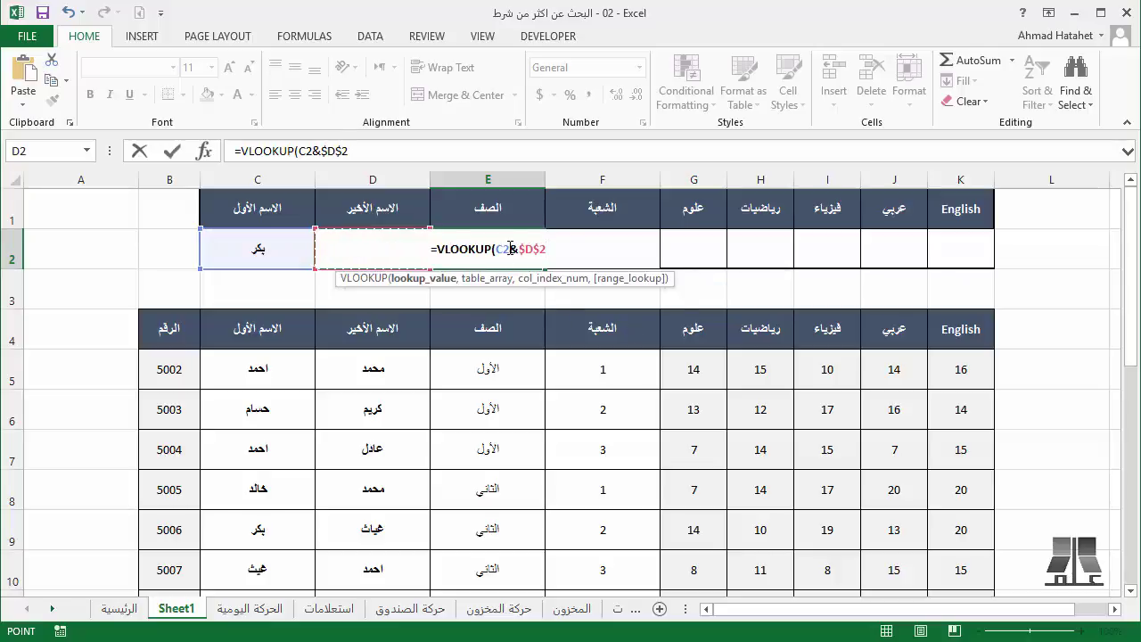
pyautogui.click(510, 247)
pyautogui.press('F4')
pyautogui.click(582, 247)
pyautogui.write(',')
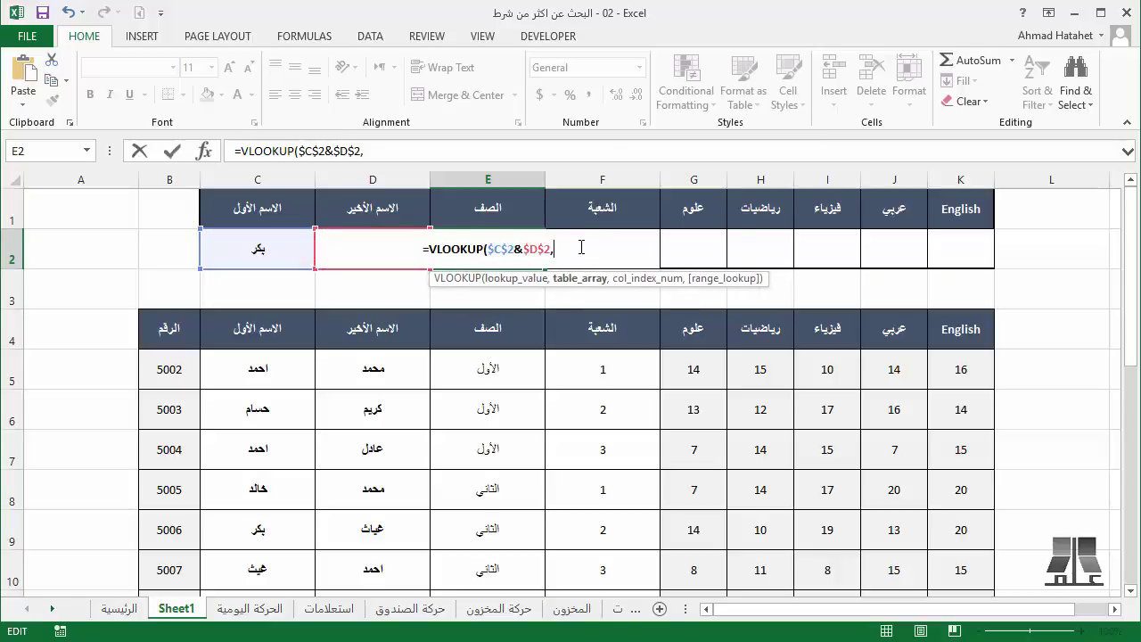
# Set the lookup range to the student table from C5 to column K, column 3, exact match
pyautogui.click(178, 373)
pyautogui.press('Right')
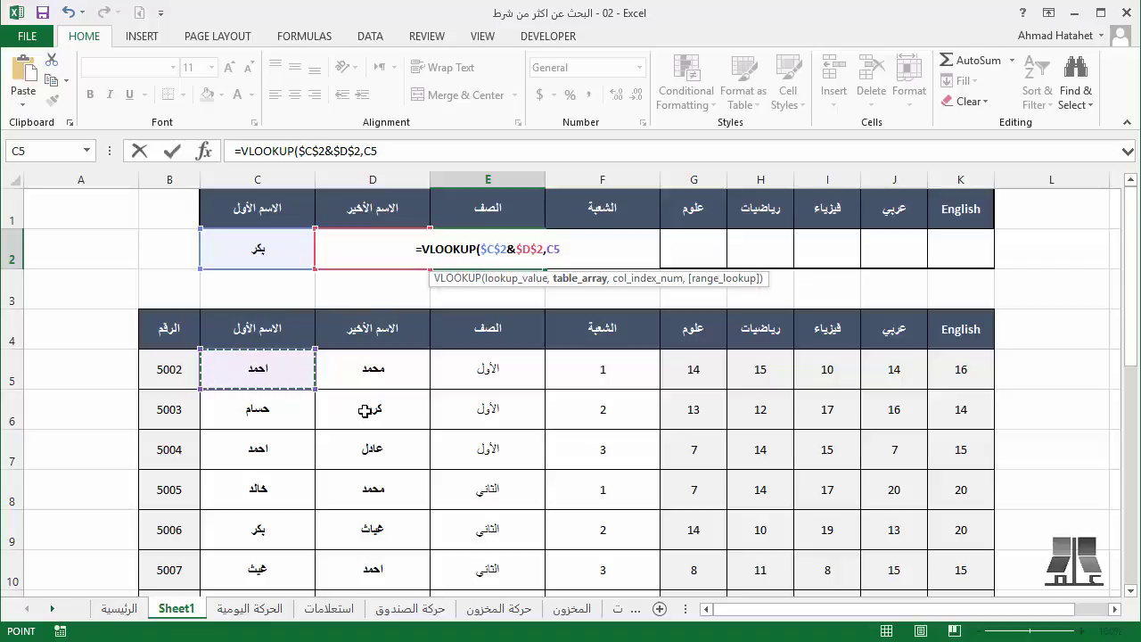
pyautogui.hotkey('ctrl', 'shift', 'Right')
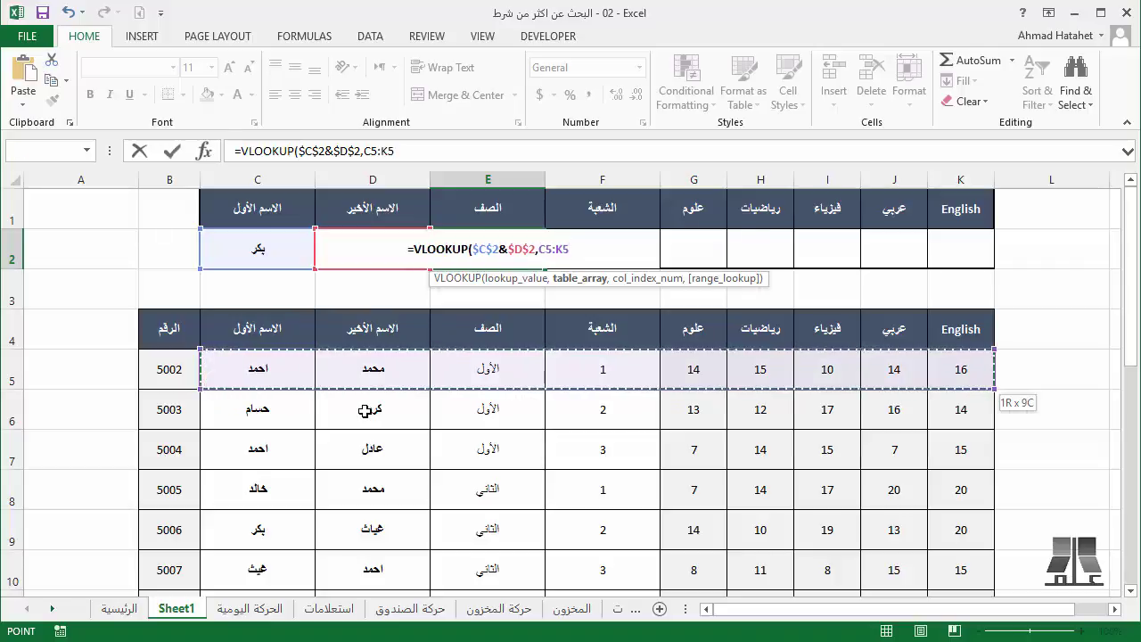
pyautogui.hotkey('ctrl', 'shift', 'Down')
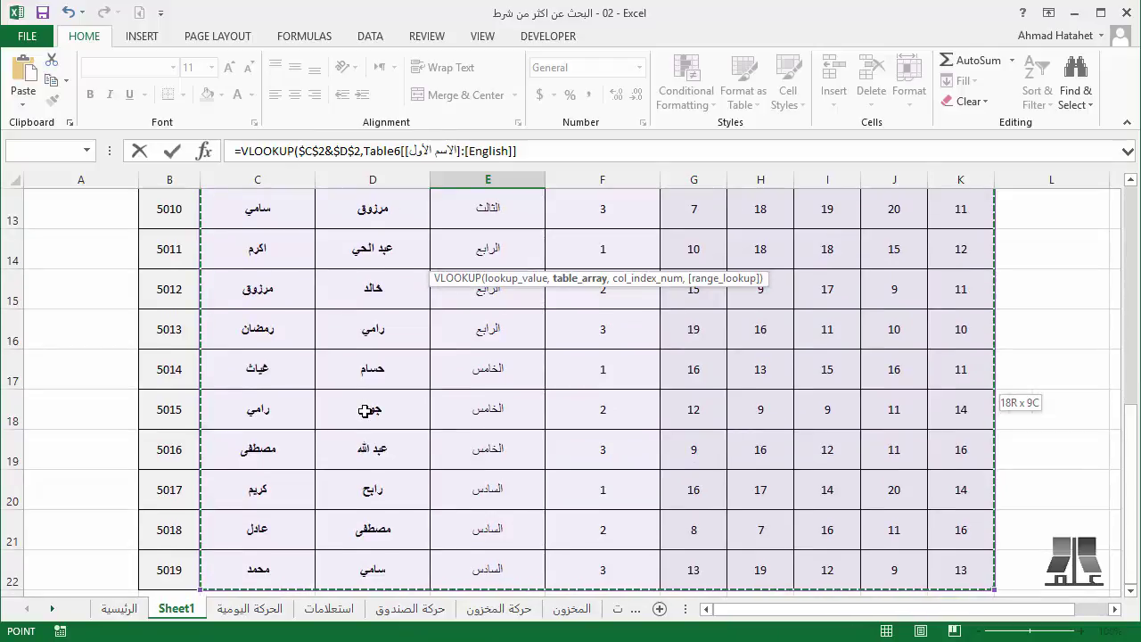
pyautogui.scroll(4, 366, 410)
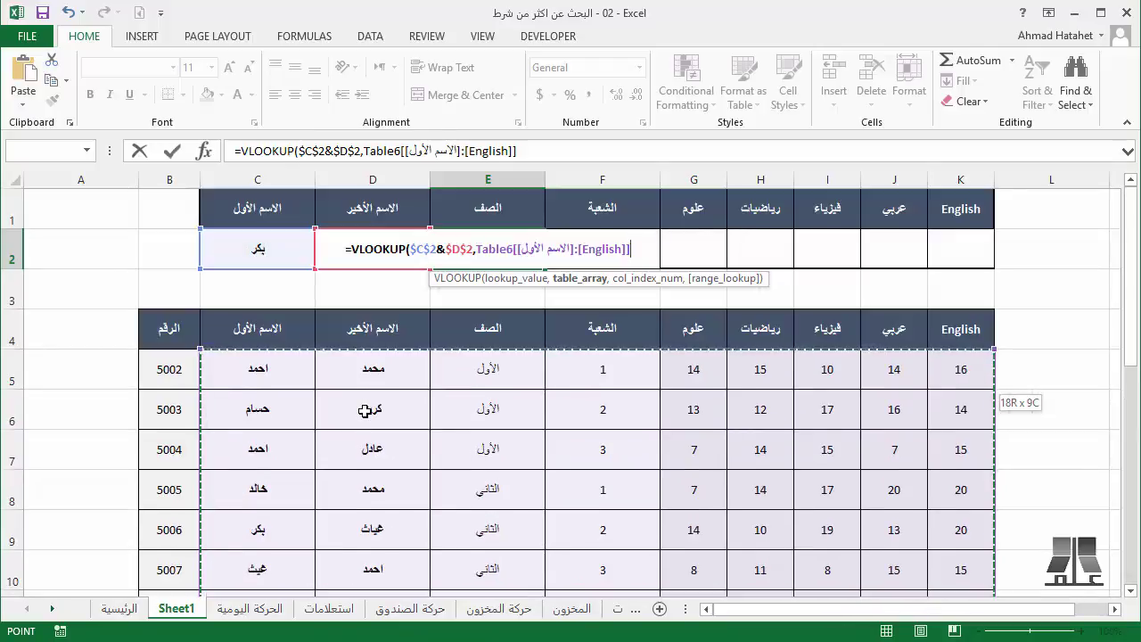
pyautogui.write(',')
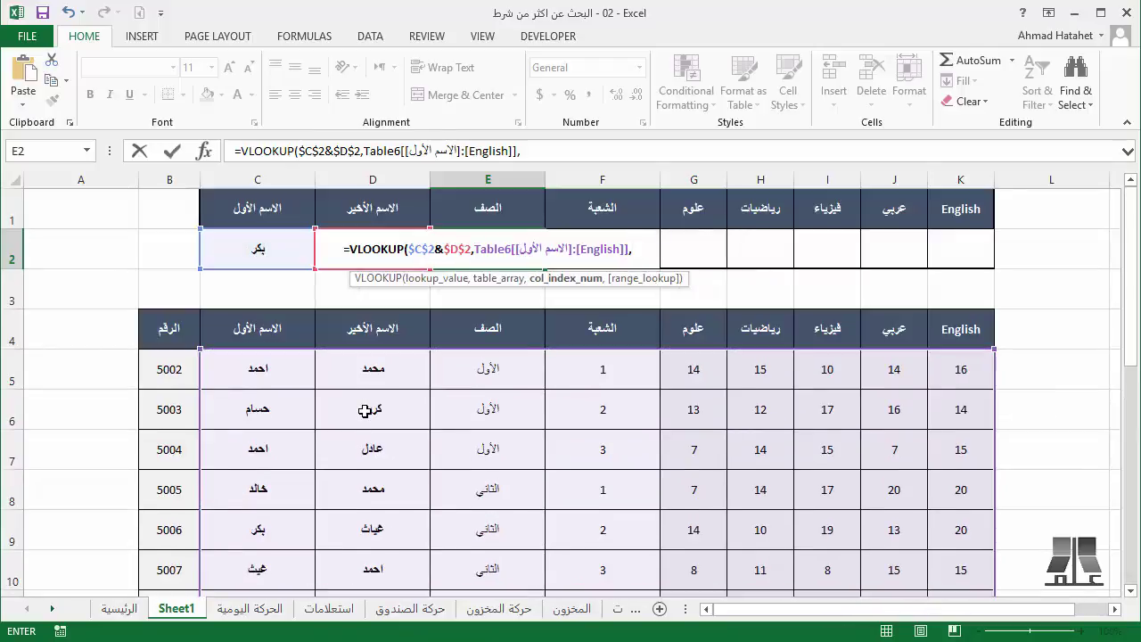
pyautogui.write('3')
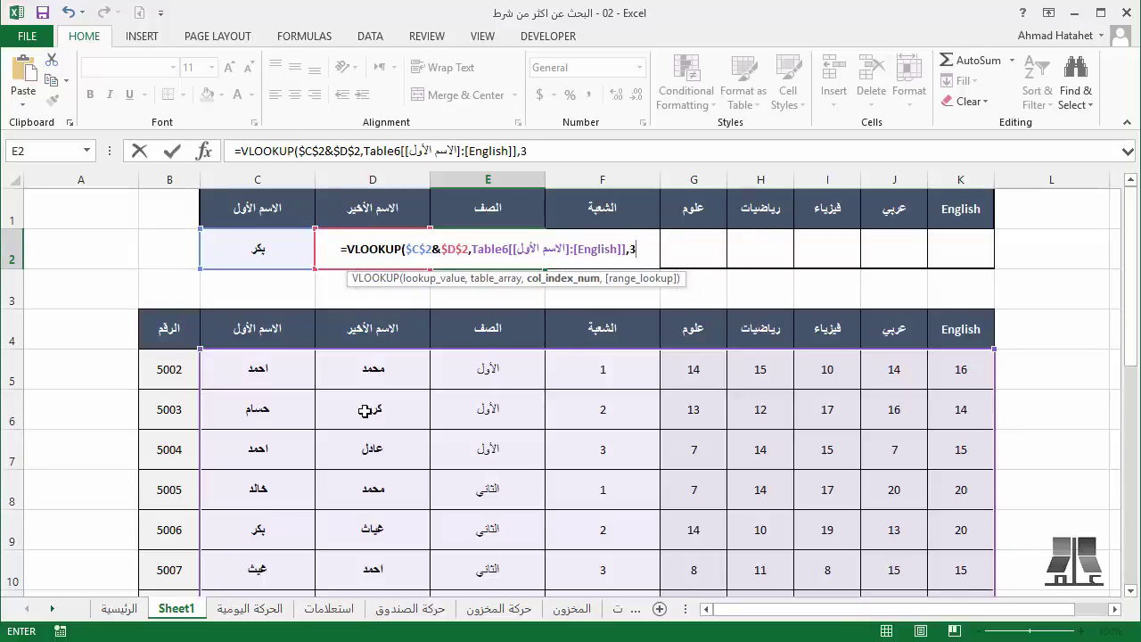
pyautogui.write(',0')
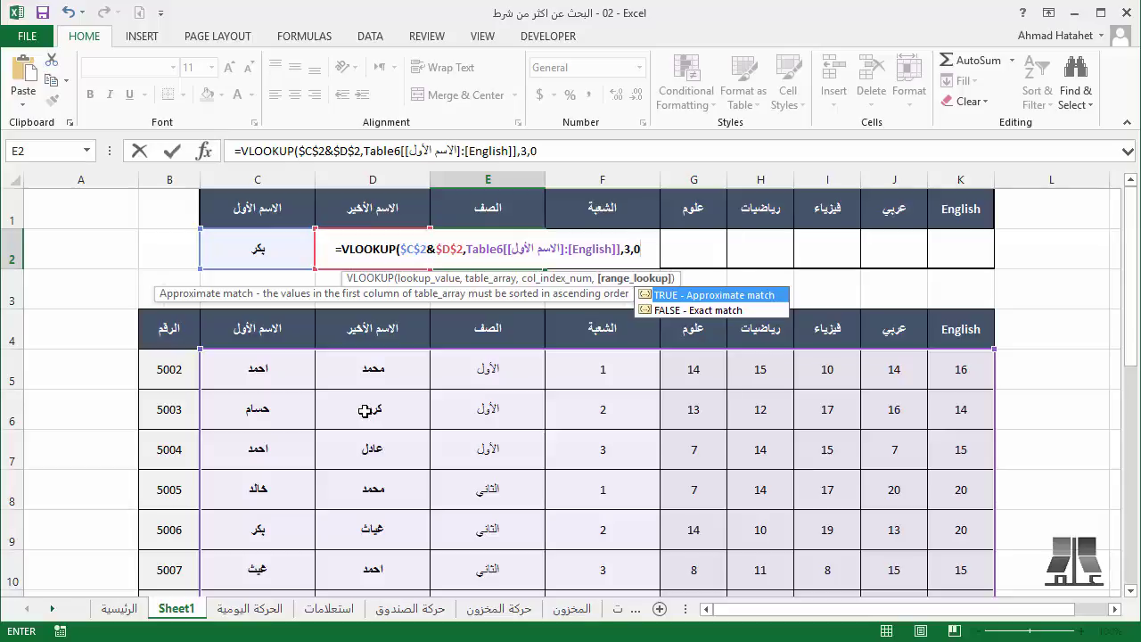
pyautogui.write(')')
pyautogui.press('Return')
pyautogui.press('Up')
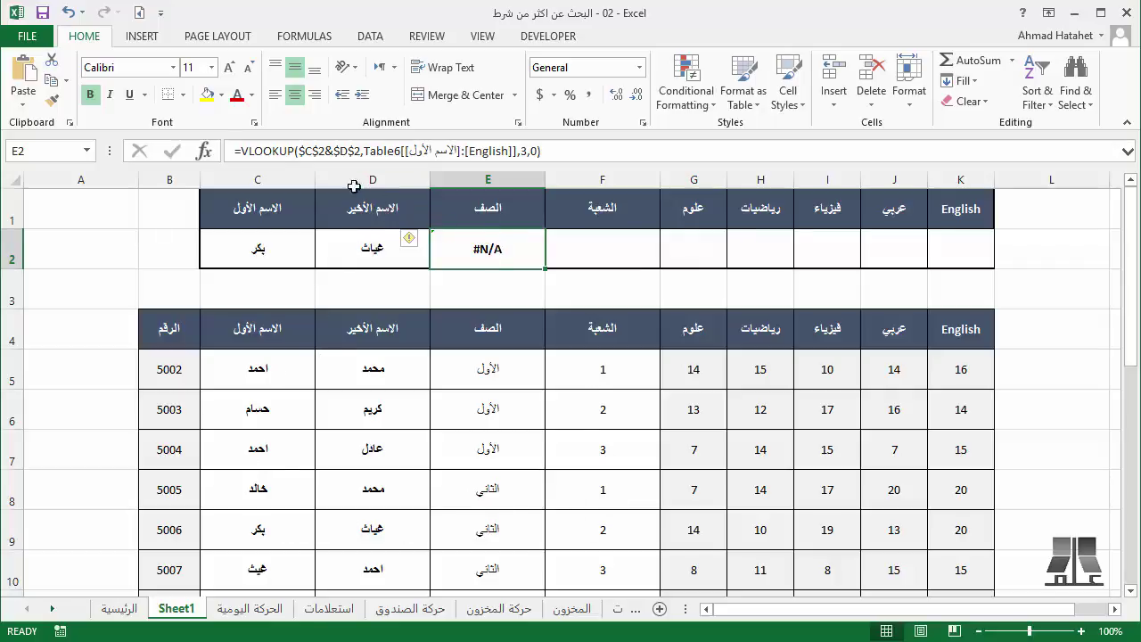
pyautogui.moveTo(298, 151); pyautogui.dragTo(361, 151)
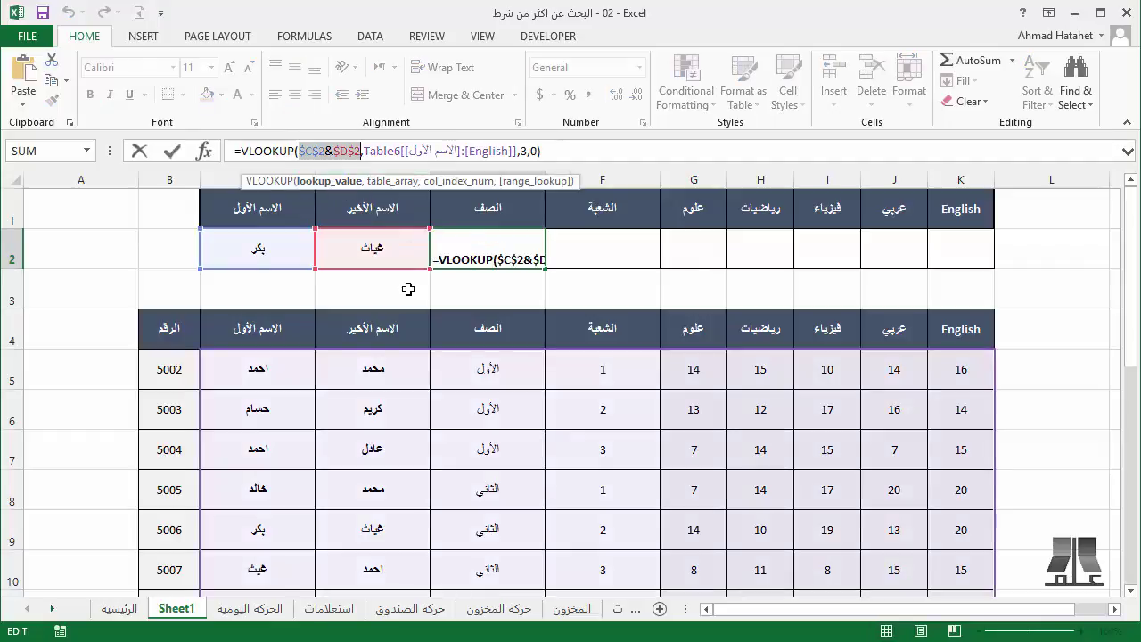
pyautogui.press('F9')
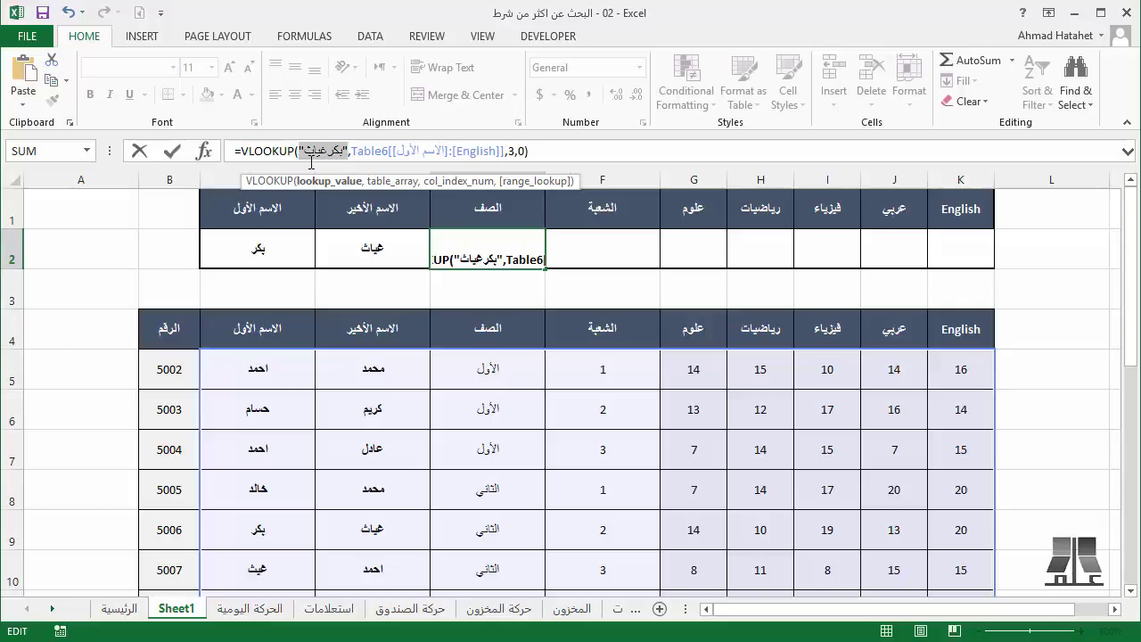
pyautogui.press('Escape')
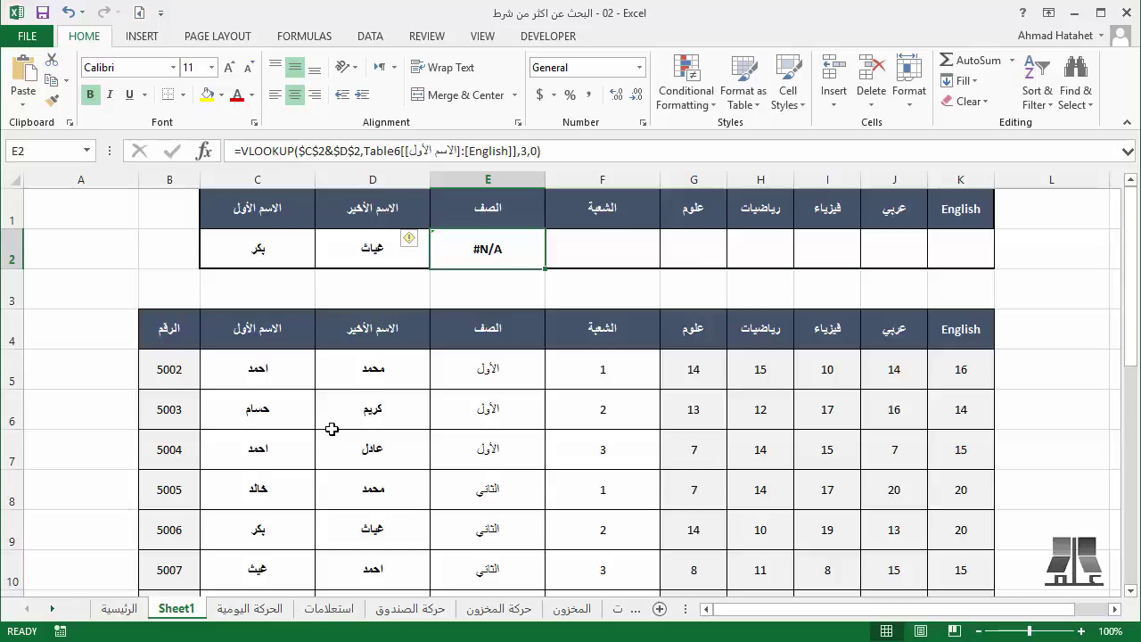
pyautogui.click(111, 364)
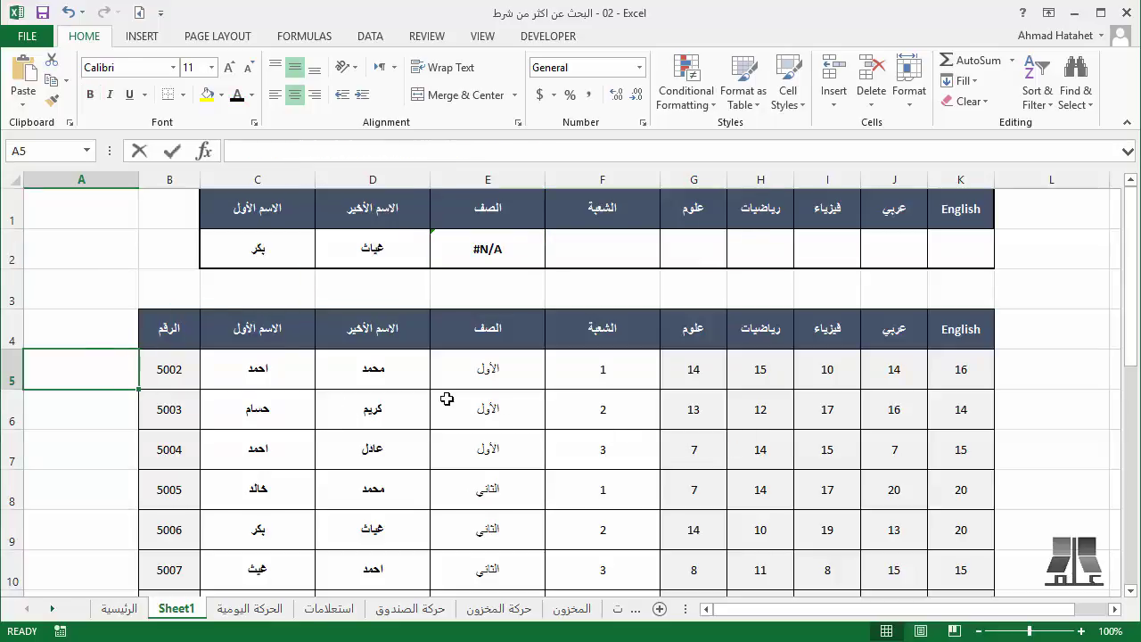
# Join each row's first and last name with a formula in A5, filled down column A
pyautogui.write('=')
pyautogui.press('Right')
pyautogui.press('Right')
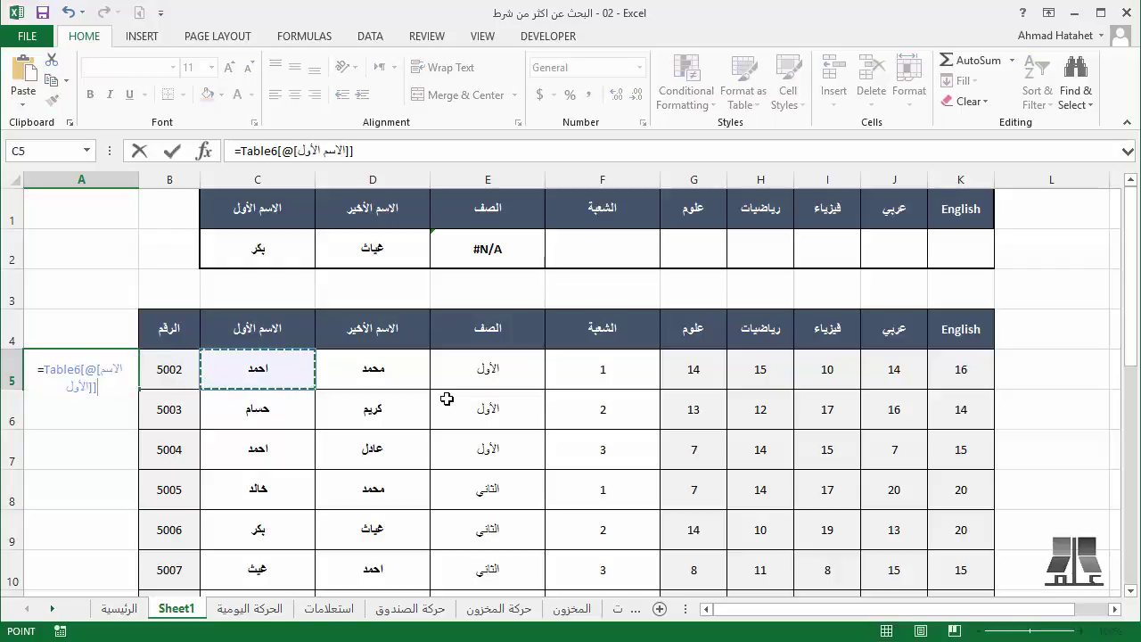
pyautogui.write('&')
pyautogui.press('Right')
pyautogui.press('Right')
pyautogui.press('Right')
pyautogui.hotkey('ctrl', 'Return')
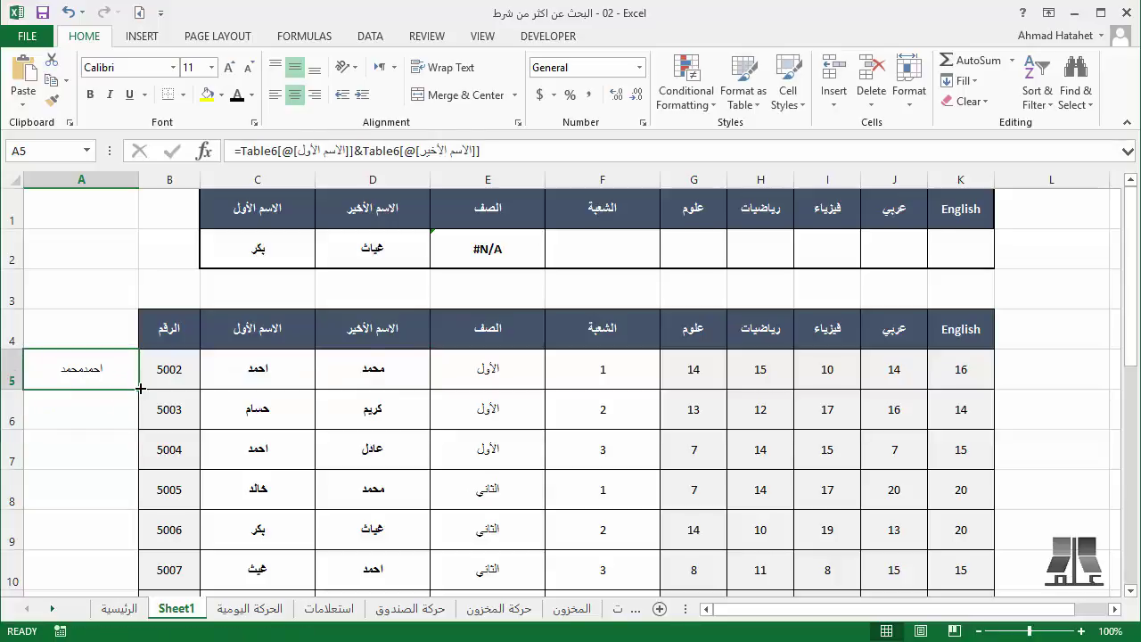
pyautogui.moveTo(139, 389)
pyautogui.mouseDown()
pyautogui.moveTo(152, 607)
pyautogui.moveTo(140, 540)
pyautogui.mouseUp()
pyautogui.scroll(4, 99, 318)
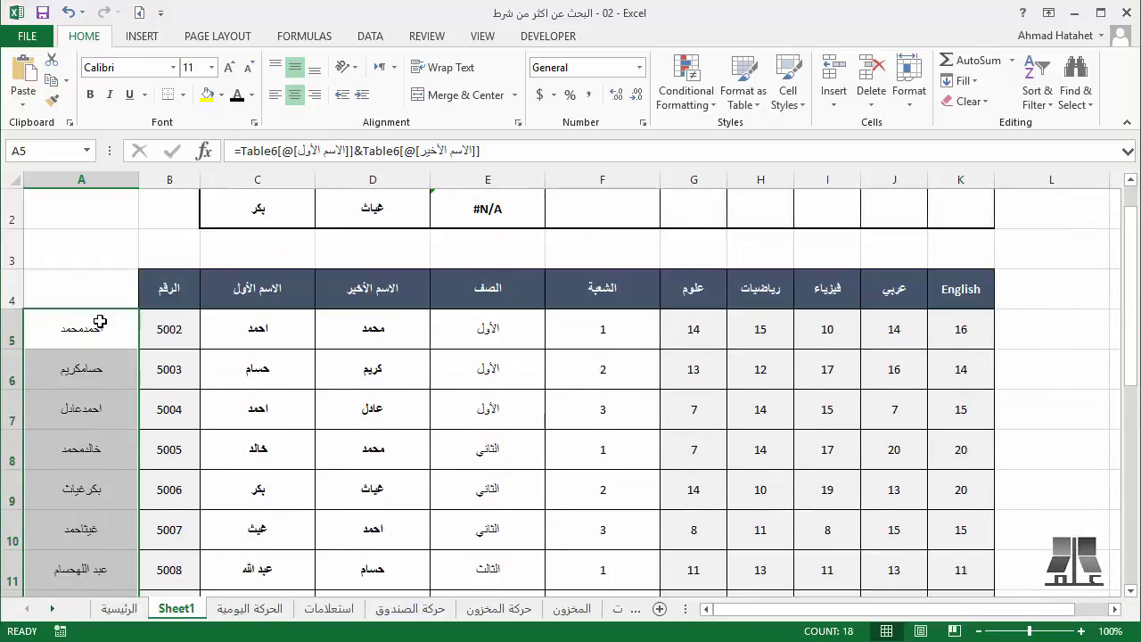
pyautogui.click(275, 494)
# Compare the joined-name formula in A5 with E2's lookup, then select the empty A4 header
pyautogui.click(83, 499)
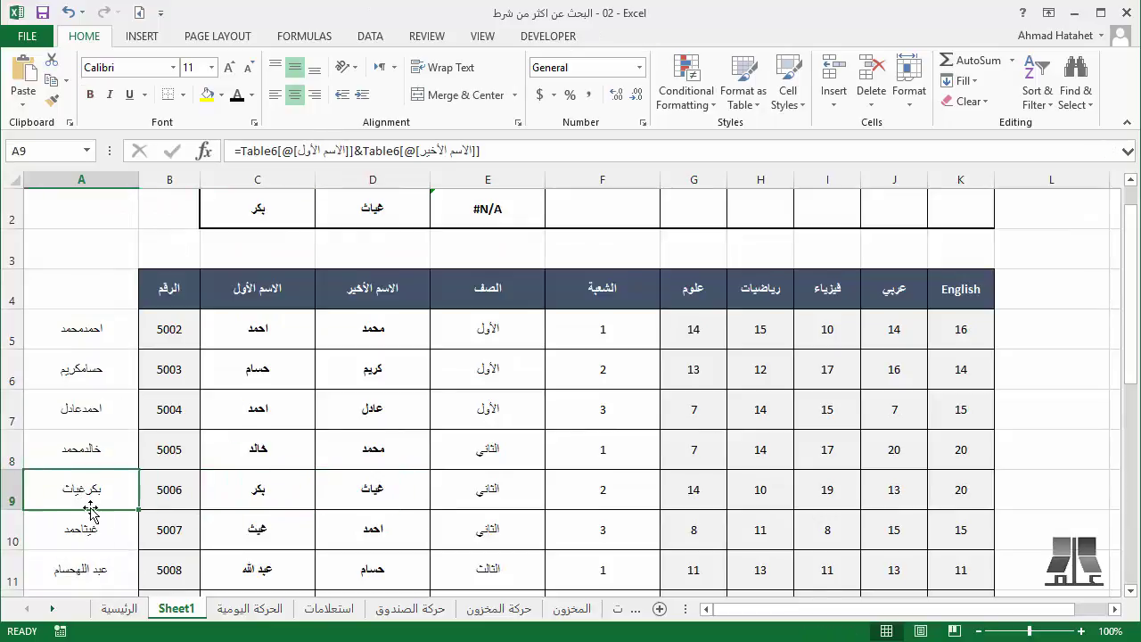
pyautogui.scroll(1, 301, 324)
pyautogui.click(505, 246)
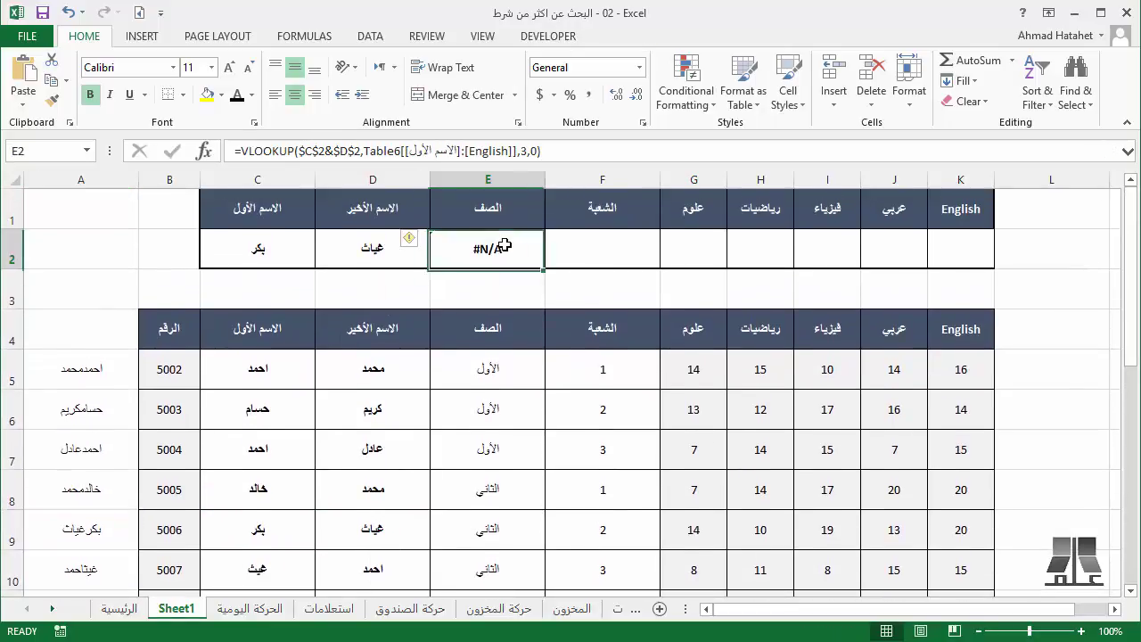
pyautogui.click(108, 368)
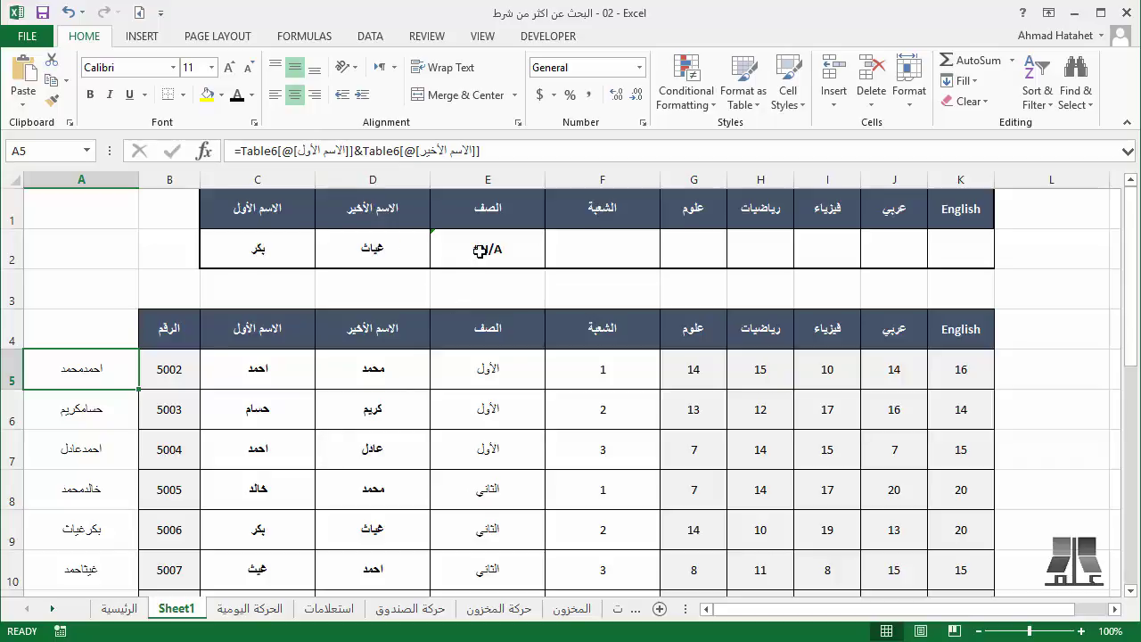
pyautogui.click(482, 251)
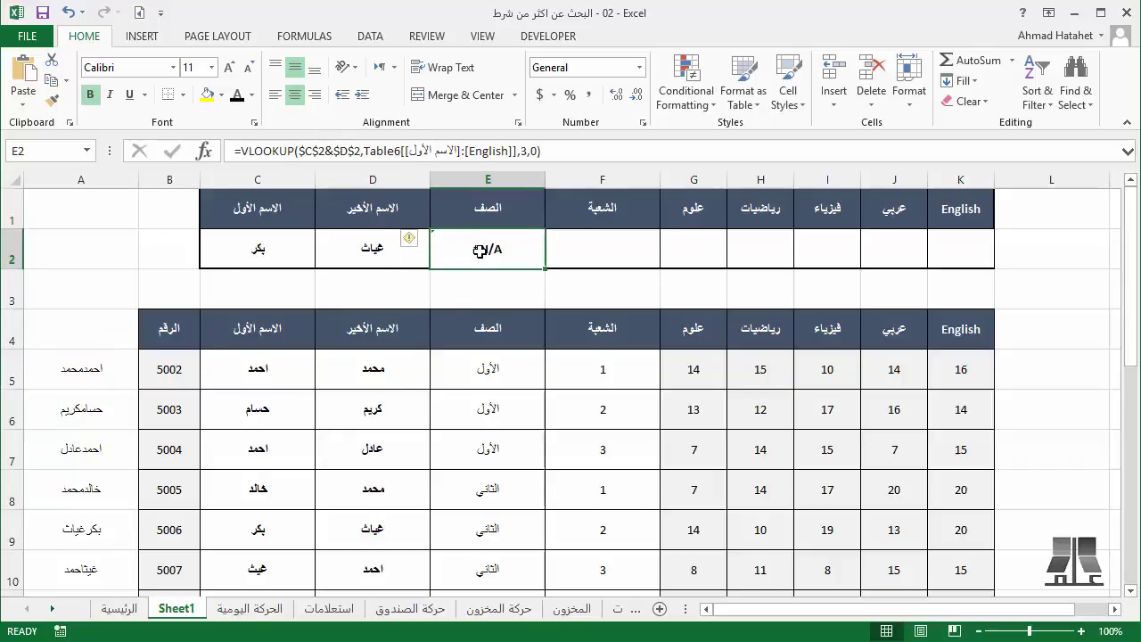
pyautogui.click(400, 150)
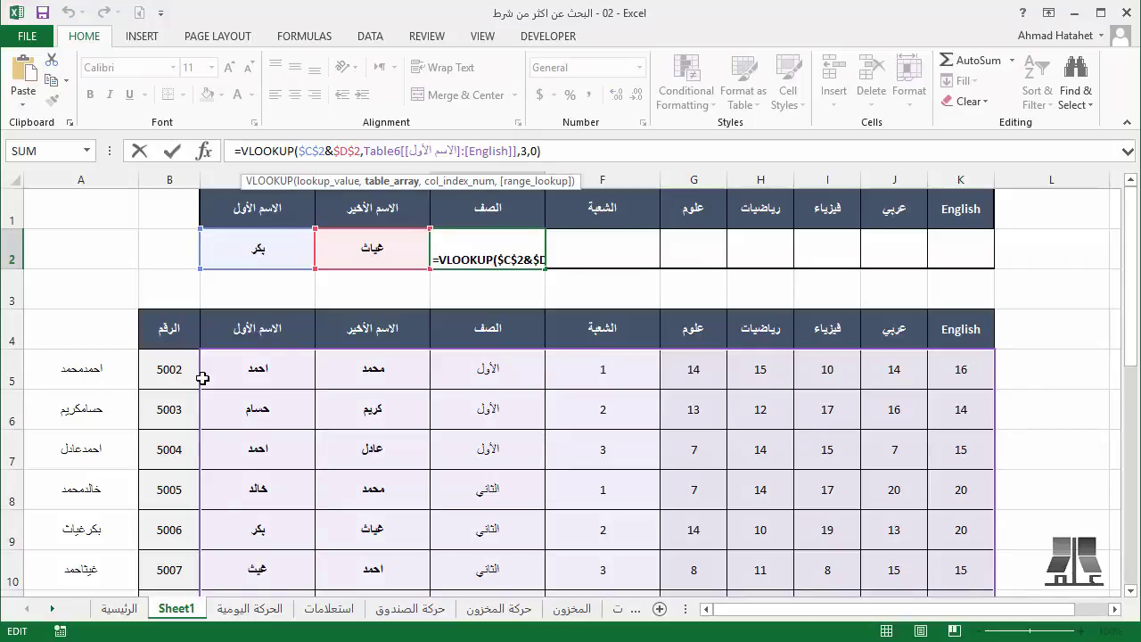
pyautogui.press('Return')
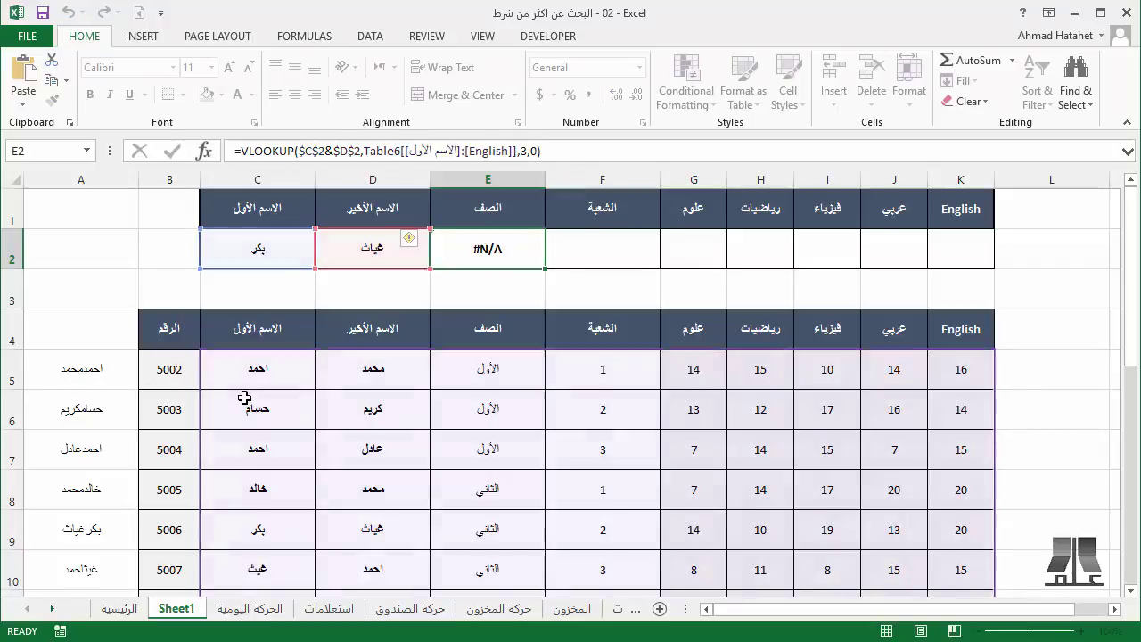
pyautogui.click(119, 338)
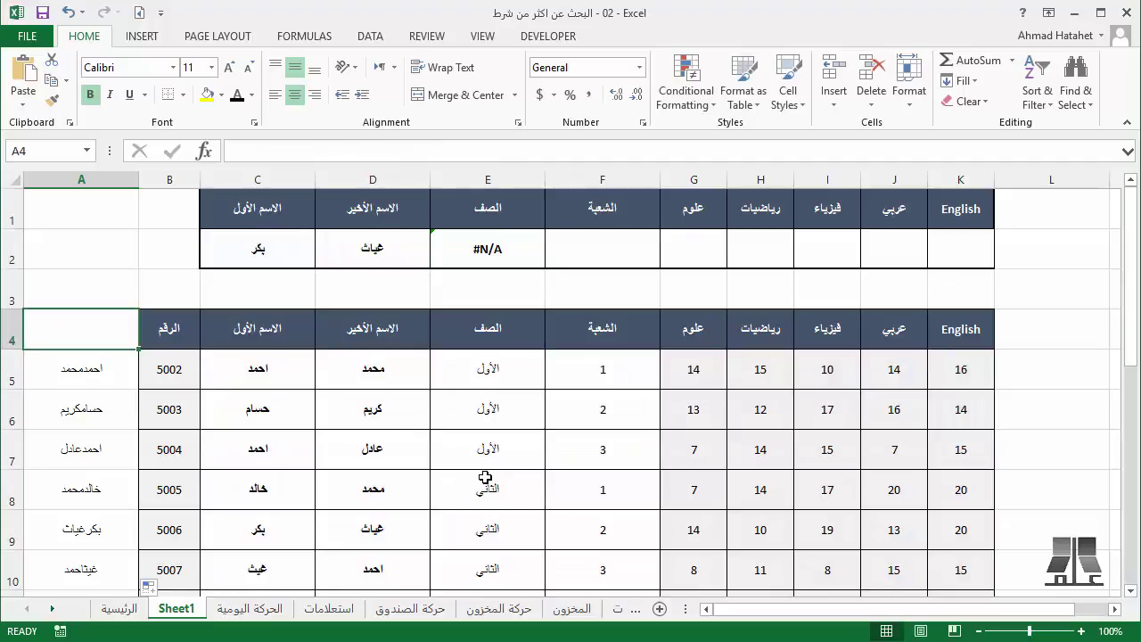
# Enter the heading الأسم in A4 above the joined names
pyautogui.write('الأ')
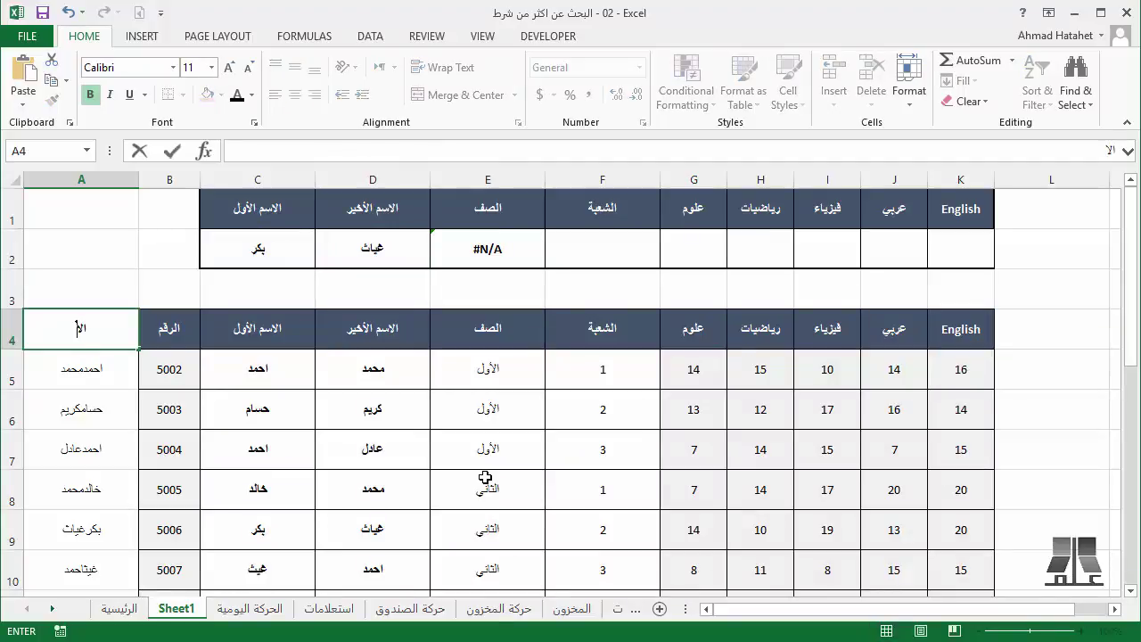
pyautogui.write('سم')
pyautogui.press('Return')
pyautogui.click(252, 422)
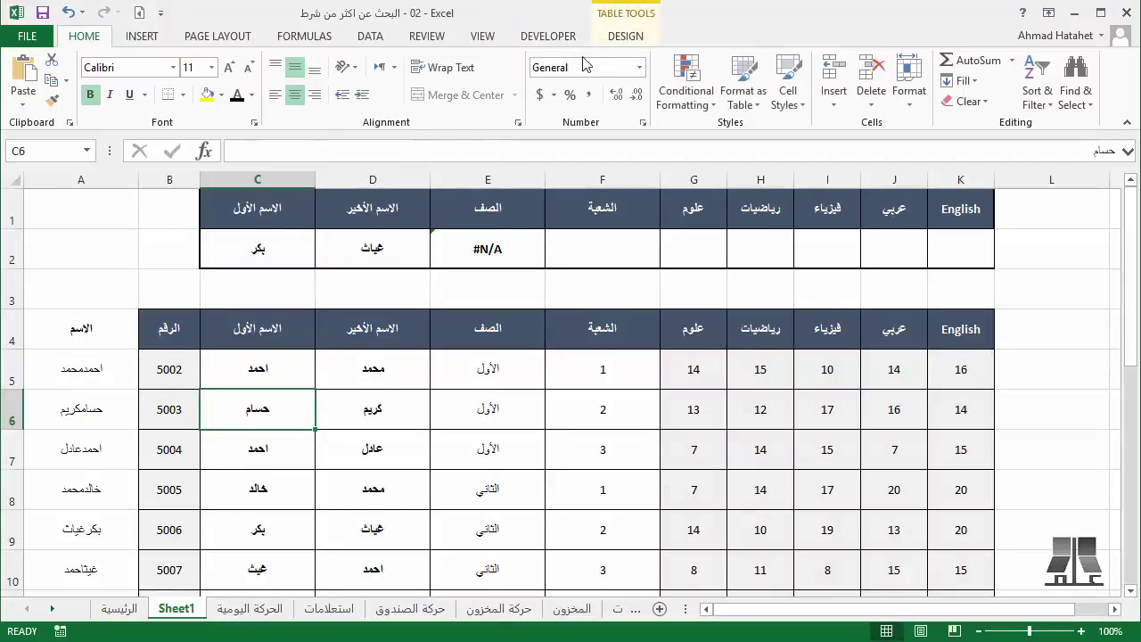
# Resize the student table to $A$4:$K$22 to include the joined-name column
pyautogui.click(625, 35)
pyautogui.click(49, 100)
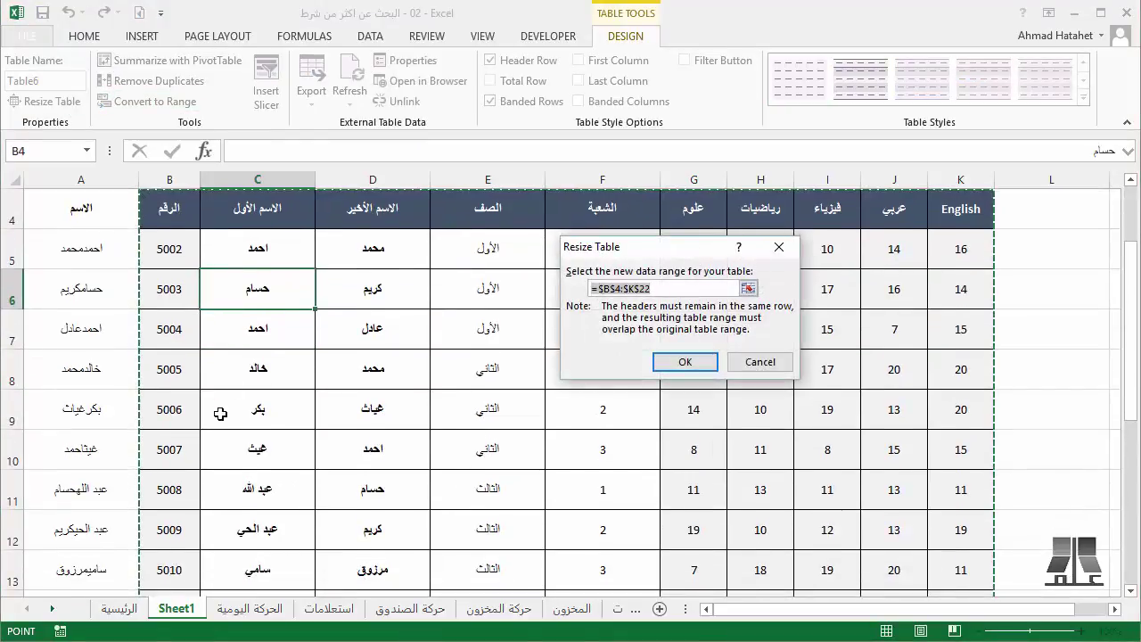
pyautogui.click(612, 288)
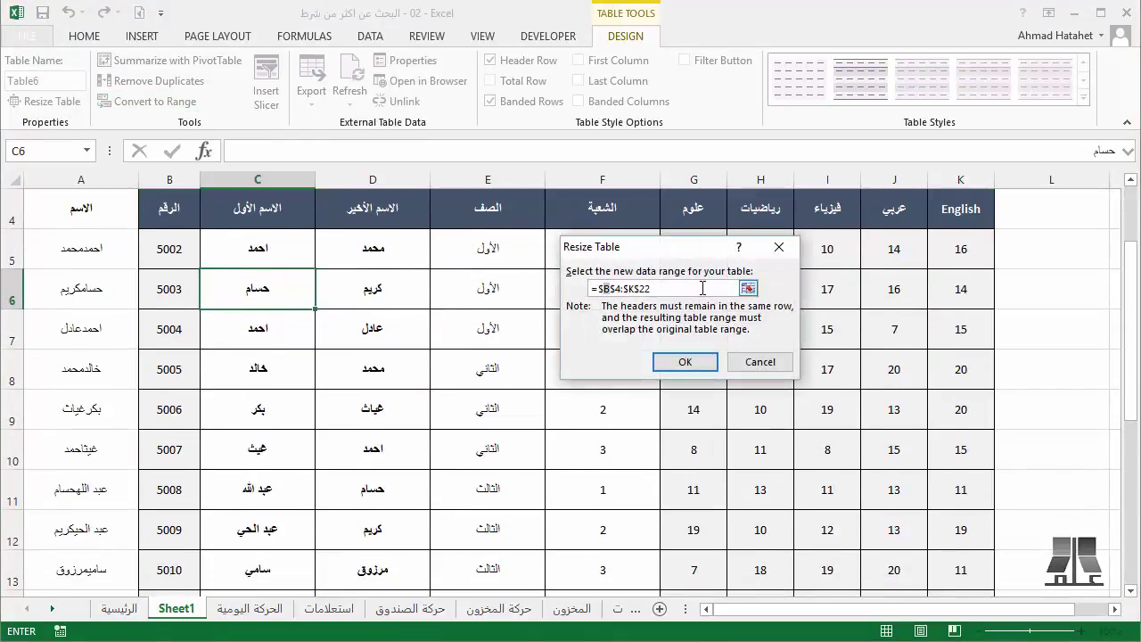
pyautogui.press('BackSpace')
pyautogui.write('A')
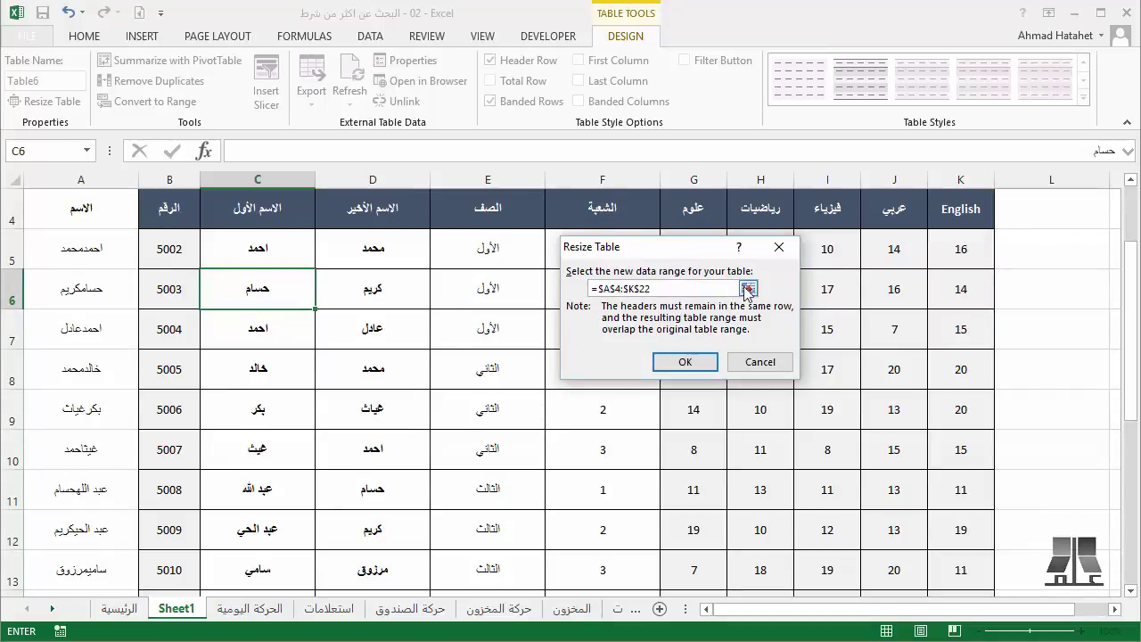
pyautogui.hotkey('ctrl', 'a')
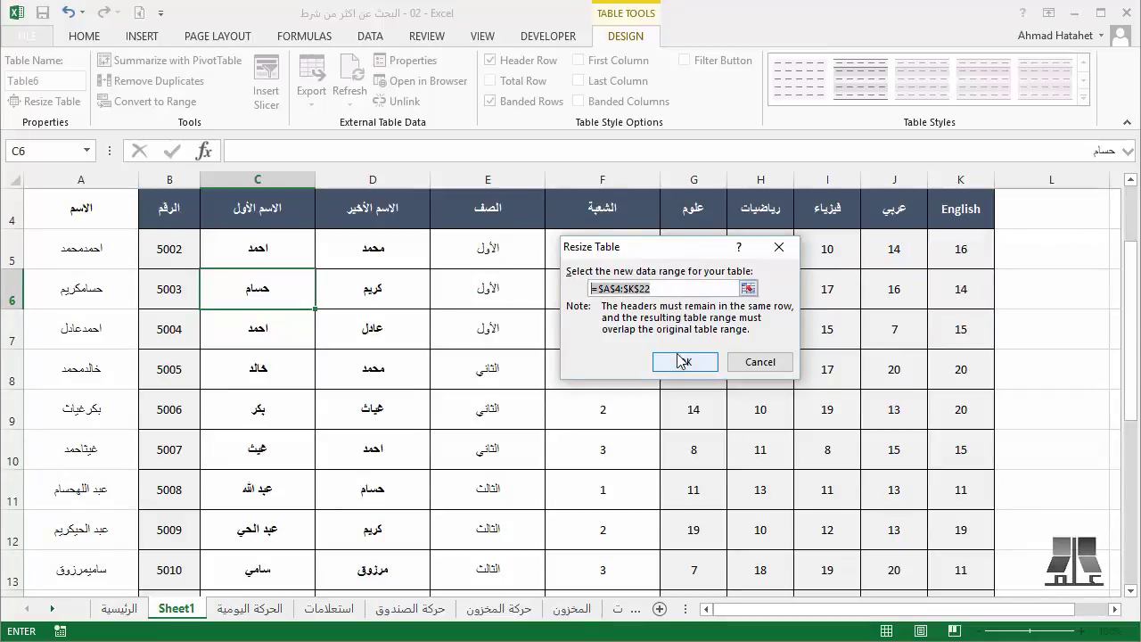
pyautogui.press('Delete')
pyautogui.click(116, 215)
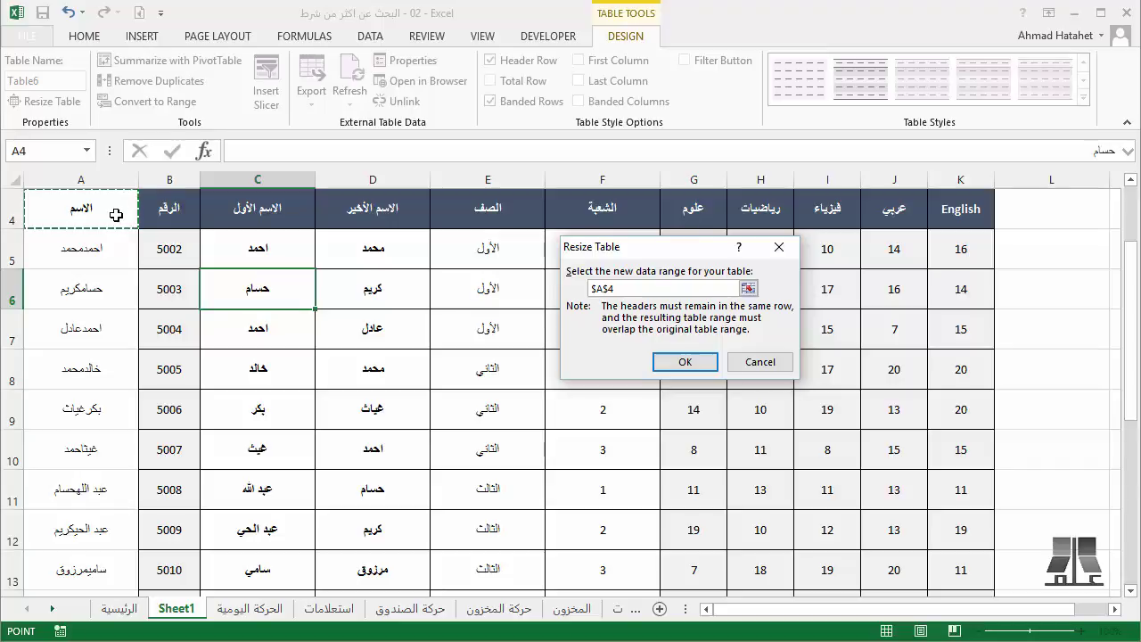
pyautogui.hotkey('shift', 'Right')
pyautogui.hotkey('shift', 'Right')
pyautogui.hotkey('shift', 'Right')
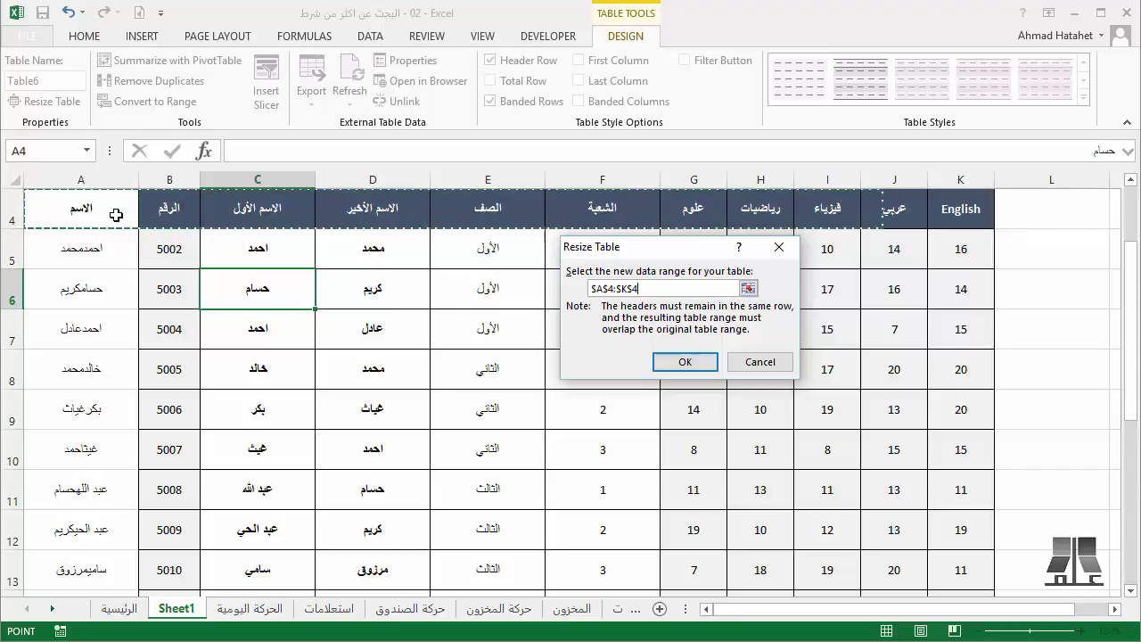
pyautogui.hotkey('ctrl', 'shift', 'Down')
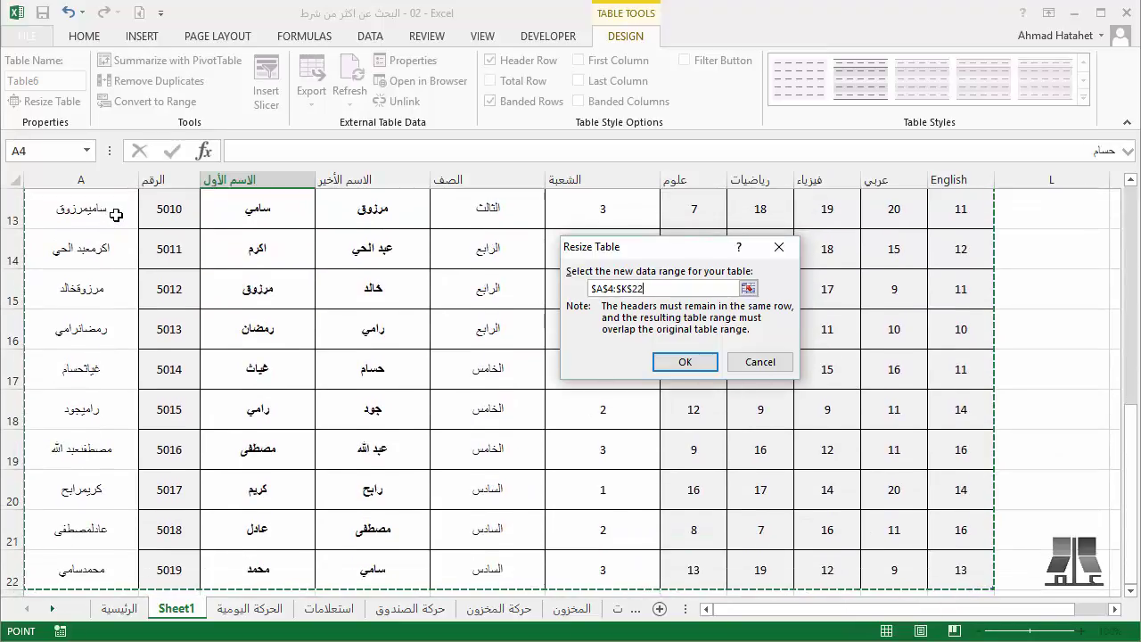
pyautogui.click(684, 361)
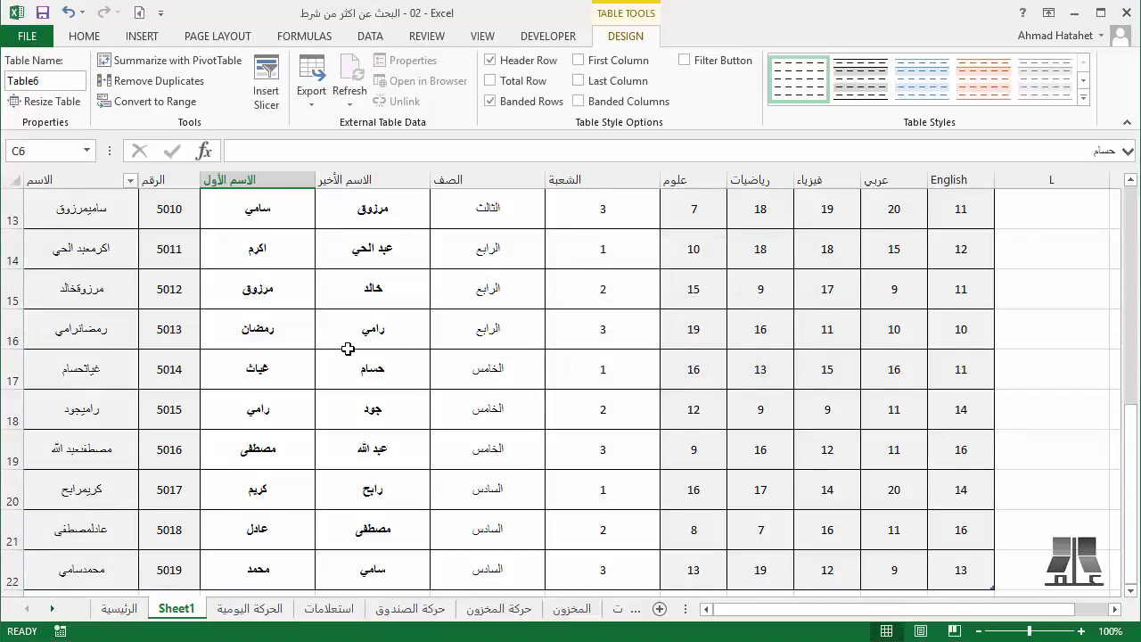
# Check the joined-name formula in A6 and select column A
pyautogui.scroll(4, 348, 348)
pyautogui.click(127, 406)
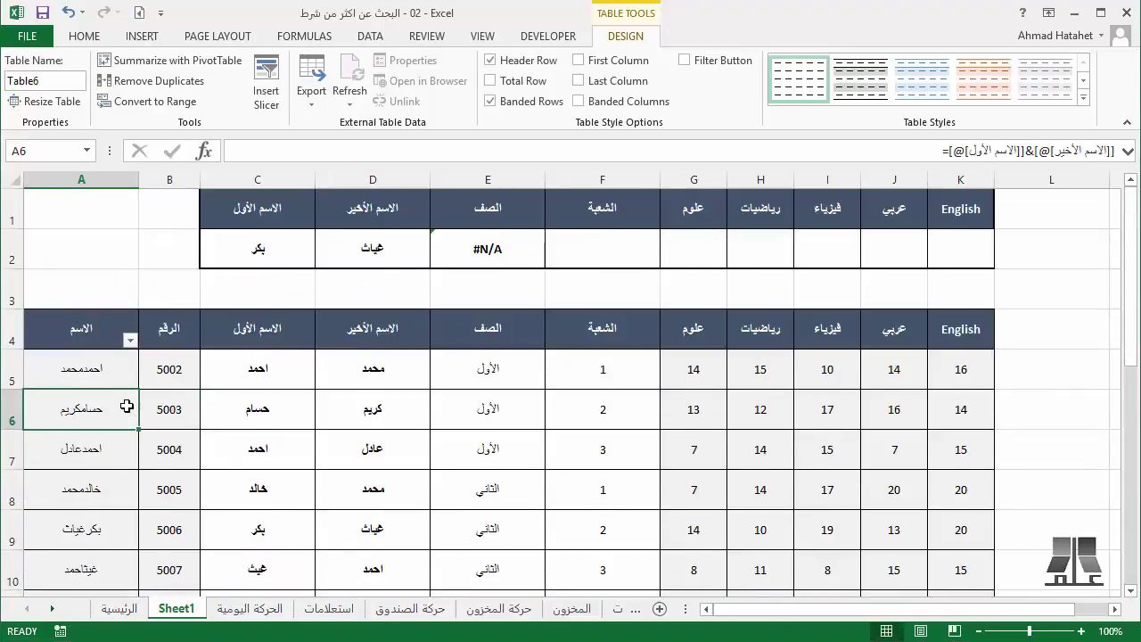
pyautogui.click(108, 182)
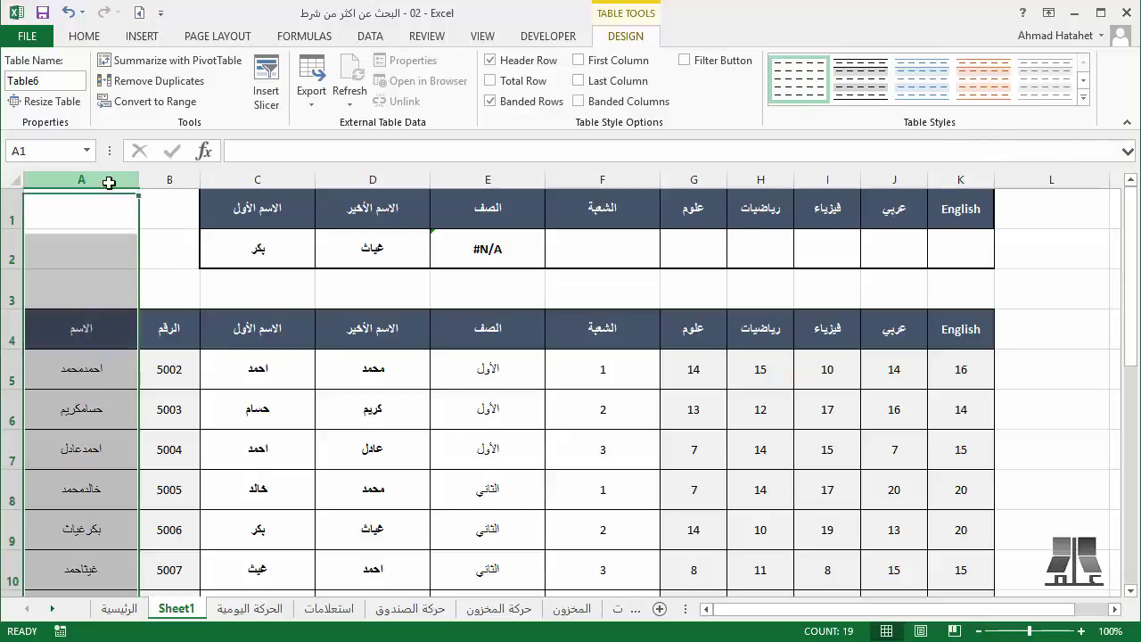
# Replace E2's lookup range with the whole Table6 so it returns بكر
pyautogui.click(515, 257)
pyautogui.click(460, 153)
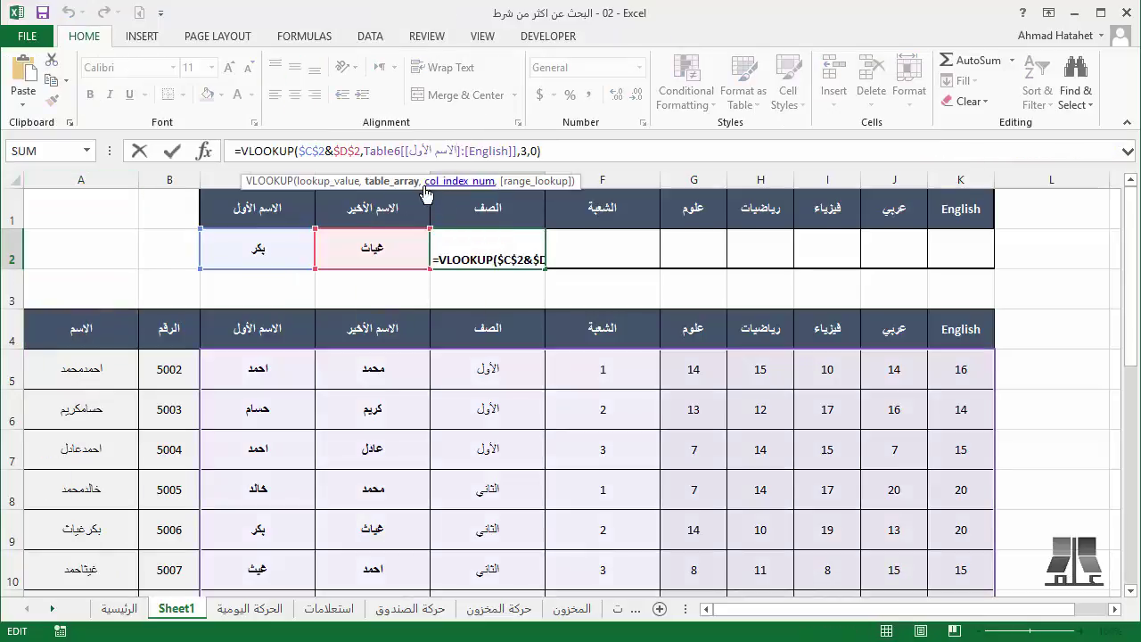
pyautogui.click(393, 181)
pyautogui.click(27, 318)
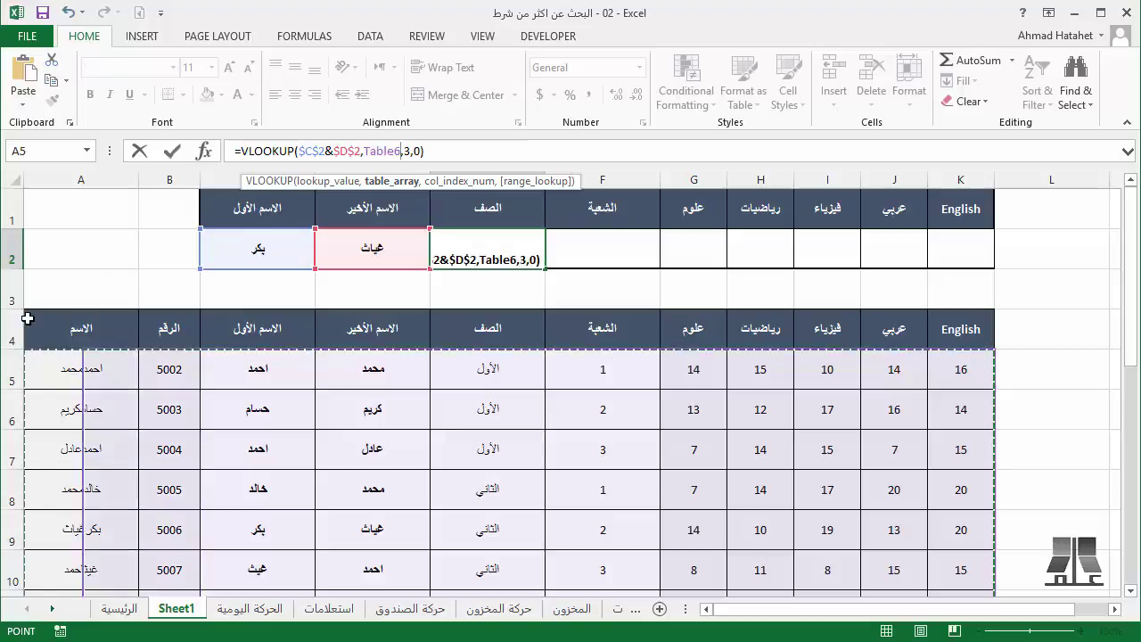
pyautogui.press('Return')
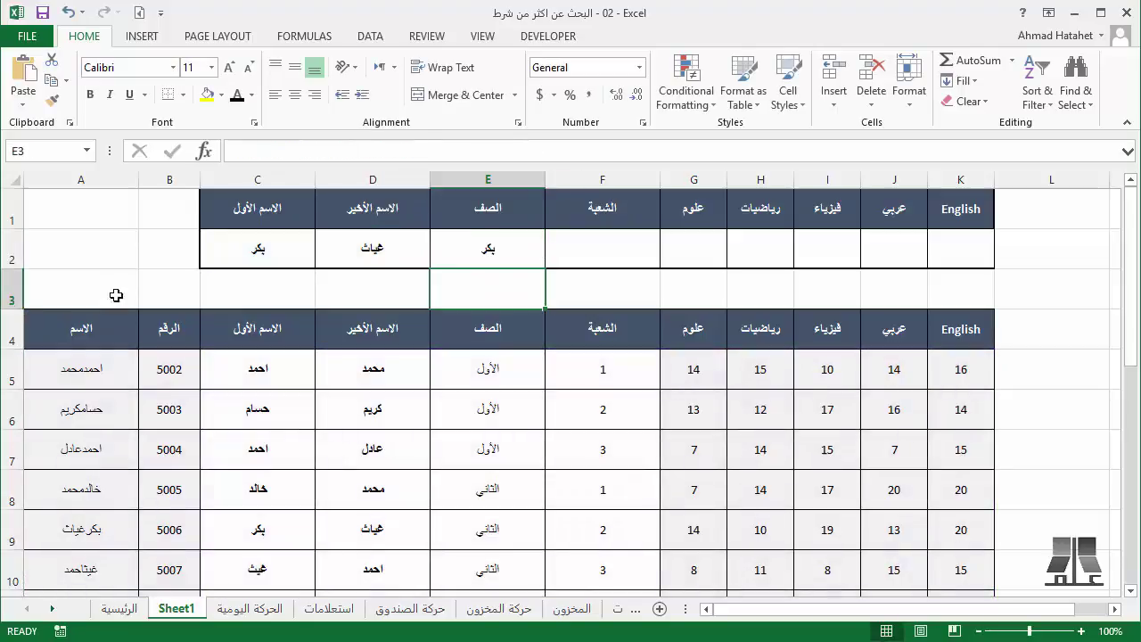
pyautogui.click(469, 254)
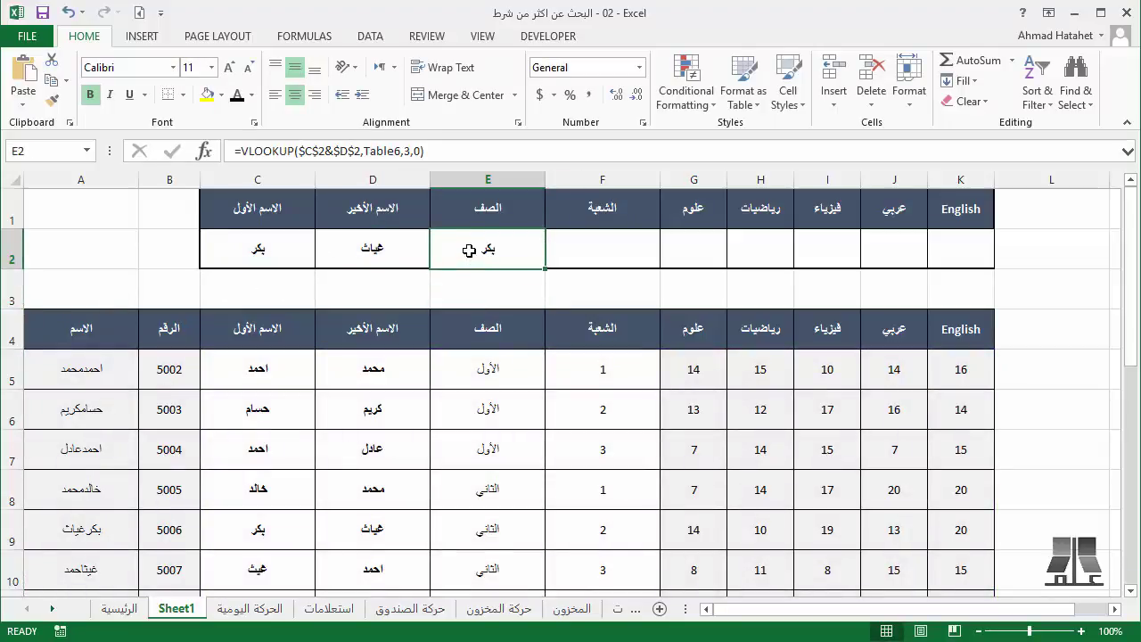
pyautogui.click(406, 153)
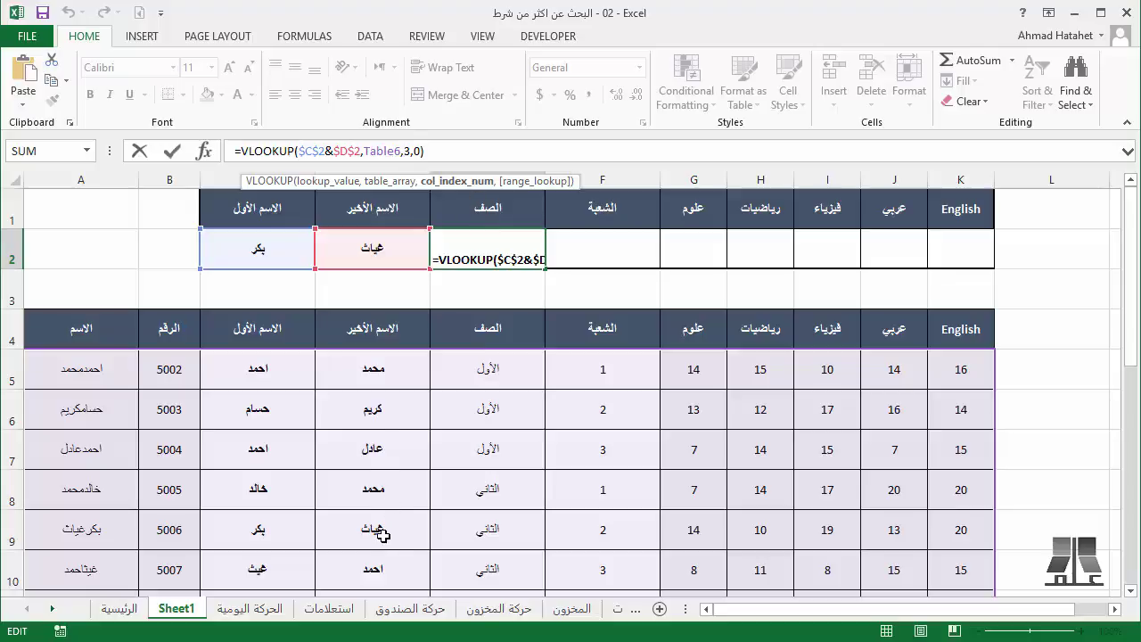
# Try COLUMN() in place of column index 3 and preview its value with F9, then cancel
pyautogui.hotkey('shift', 'Right')
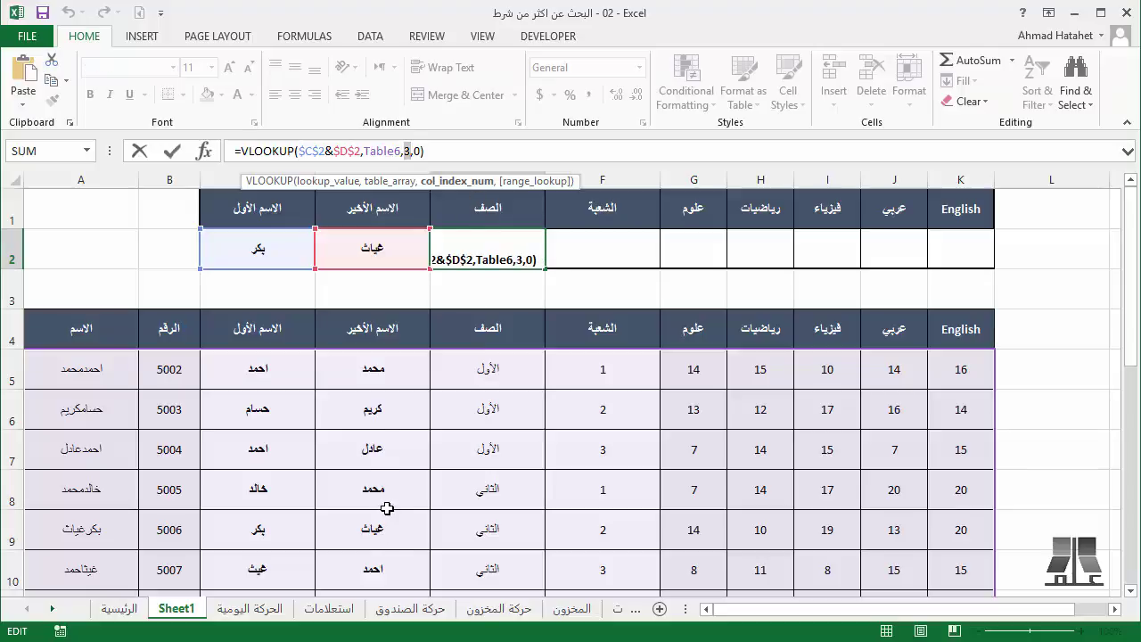
pyautogui.write('COLUMN(')
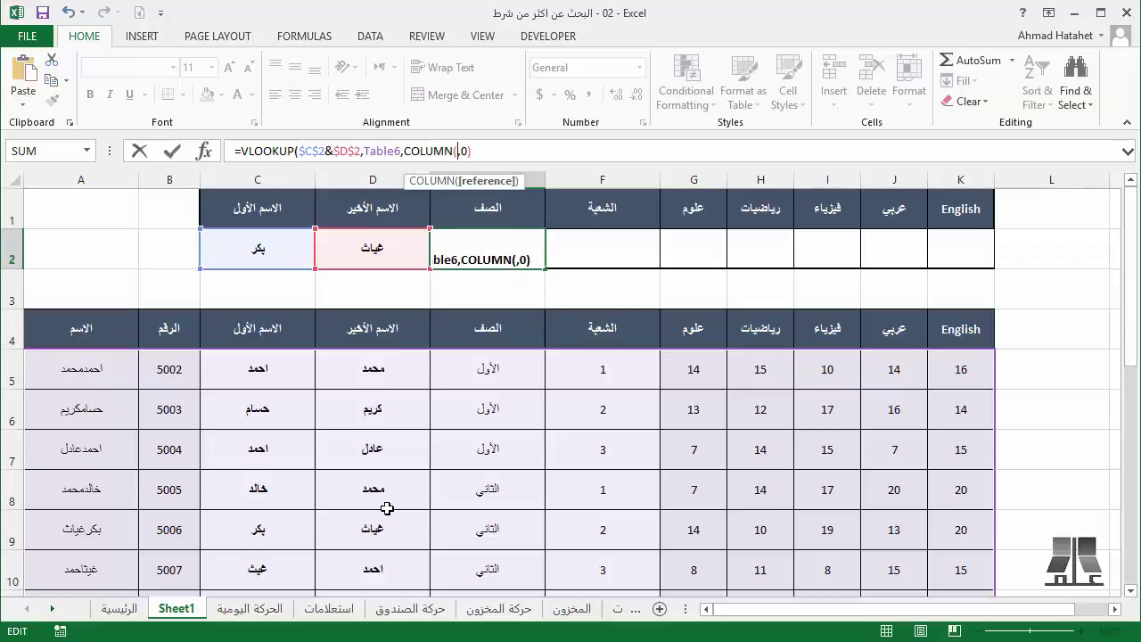
pyautogui.write(')')
pyautogui.hotkey('shift', 'Left')
pyautogui.hotkey('shift', 'Left')
pyautogui.hotkey('shift', 'Left')
pyautogui.press('F9')
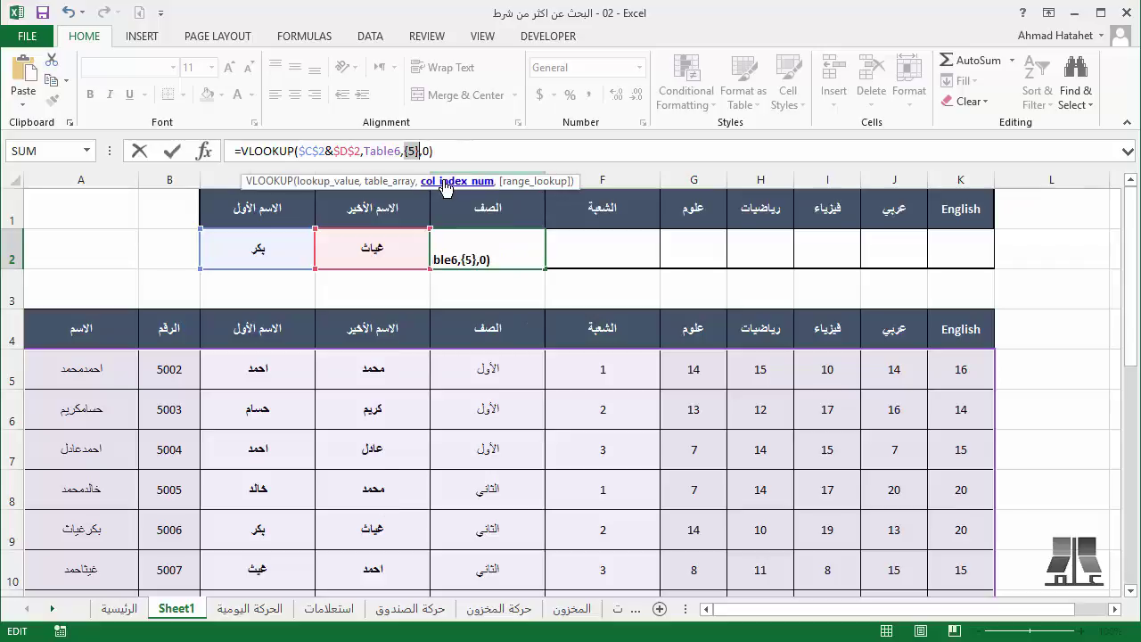
pyautogui.press('Escape')
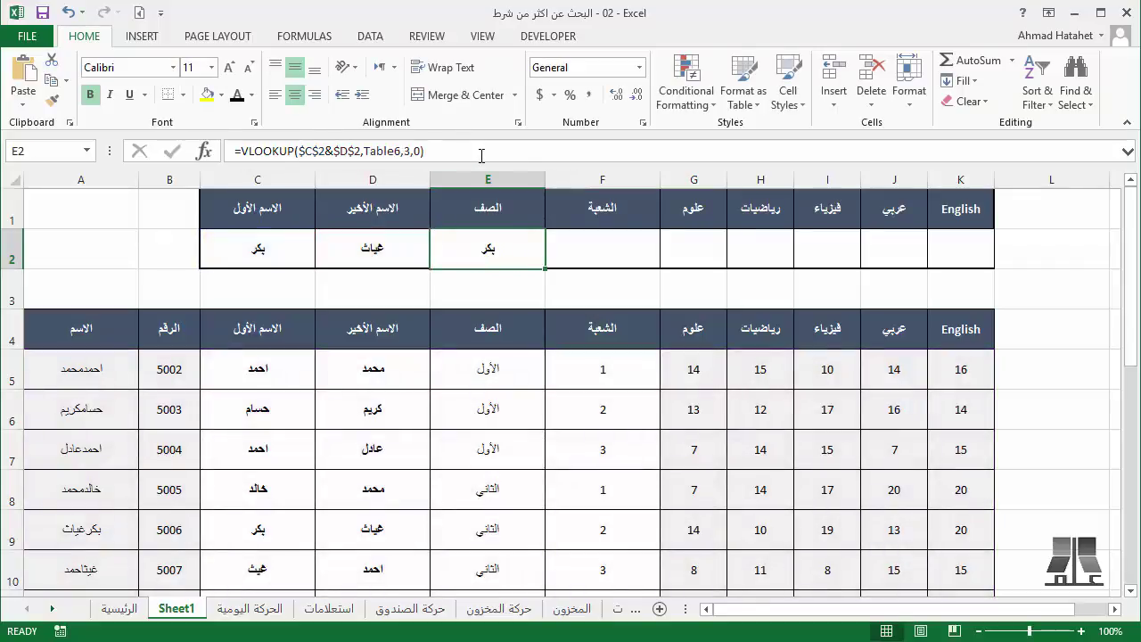
# Make COLUMN() the column index in E2 and fill the formula across to K2
pyautogui.click(433, 158)
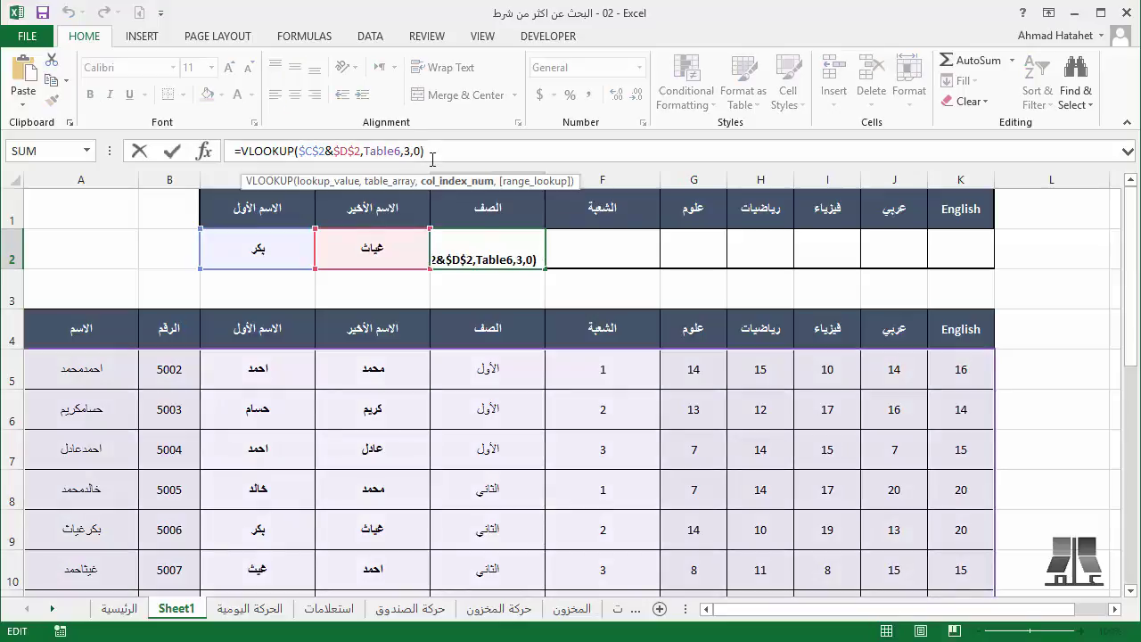
pyautogui.write('c')
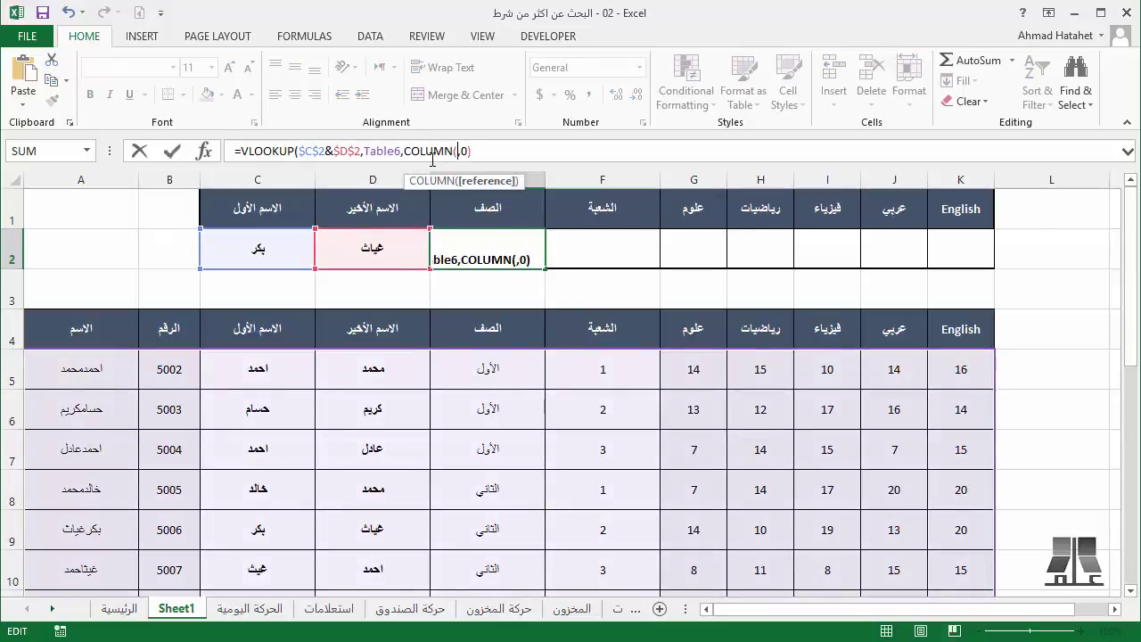
pyautogui.write(')')
pyautogui.hotkey('ctrl', 'Return')
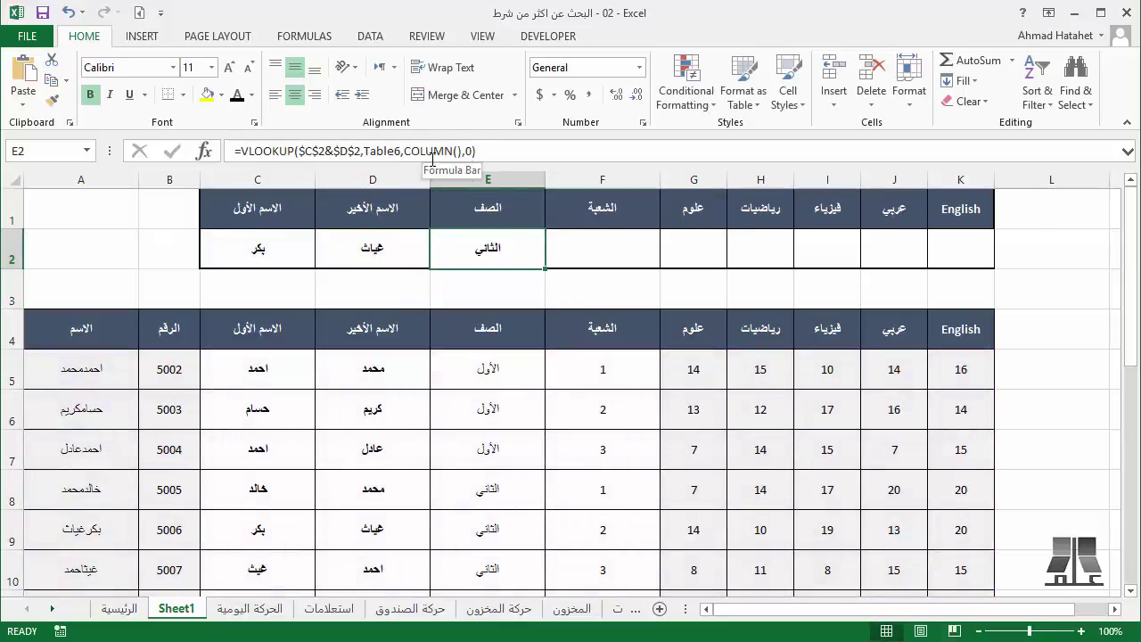
pyautogui.moveTo(546, 267); pyautogui.dragTo(975, 239)
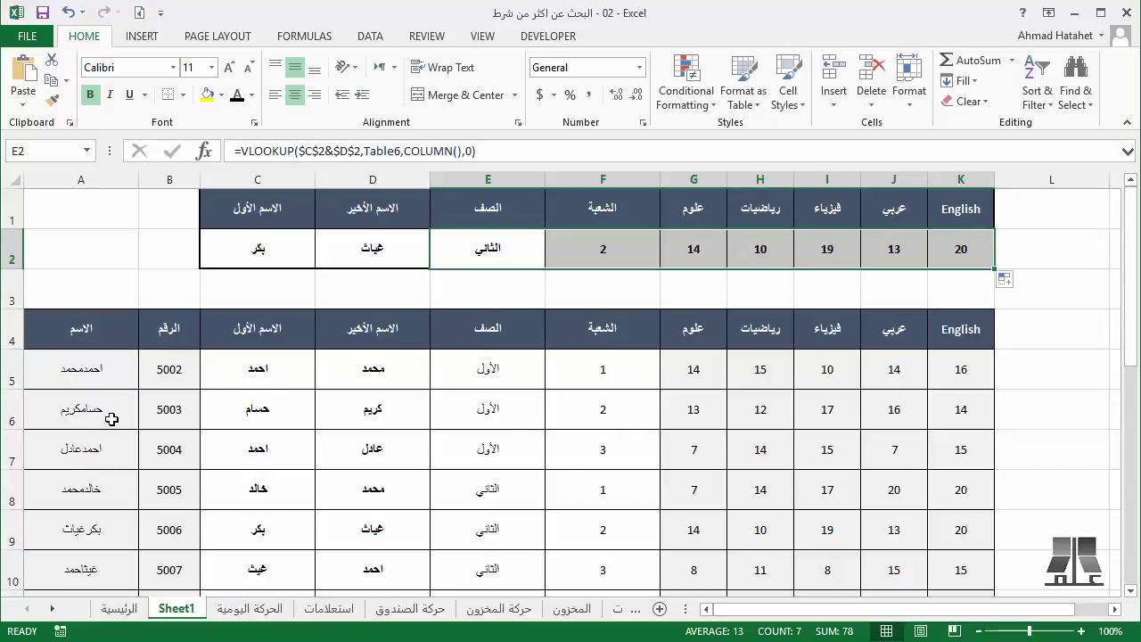
# Give column A white text, no fill and no borders
pyautogui.scroll(-3, 111, 419)
pyautogui.scroll(3, 110, 419)
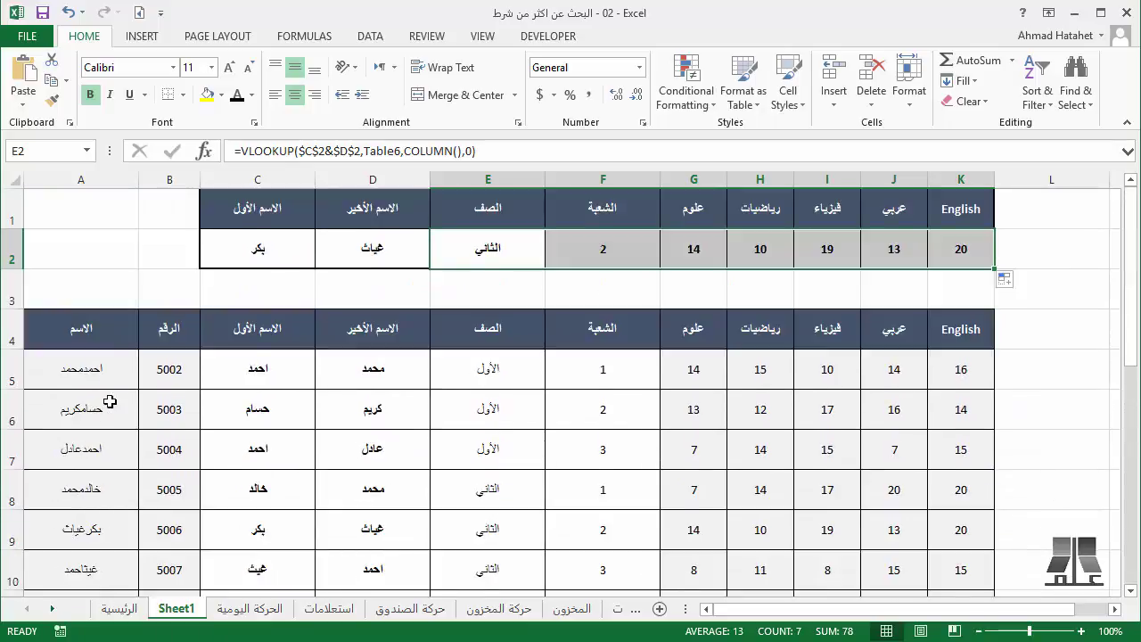
pyautogui.click(97, 179)
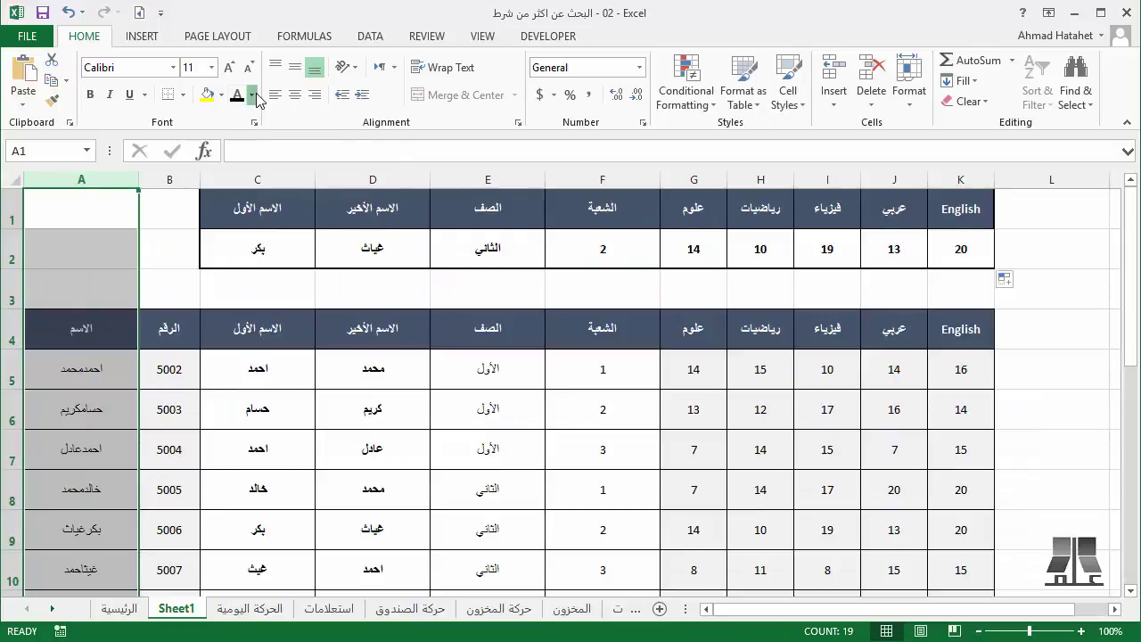
pyautogui.click(252, 95)
pyautogui.click(238, 158)
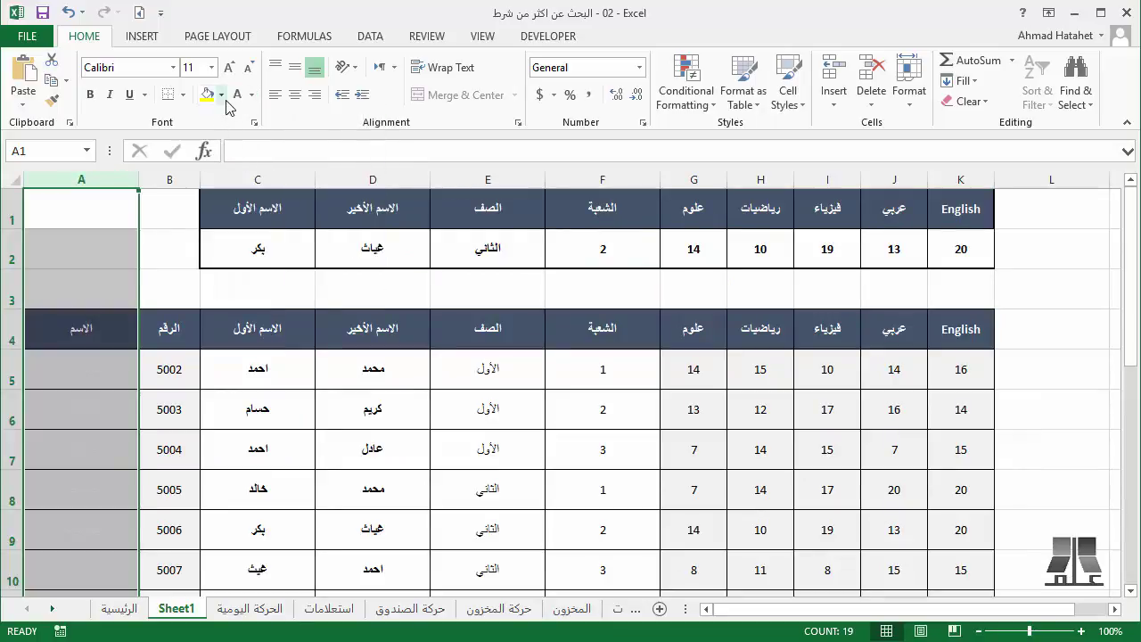
pyautogui.click(222, 95)
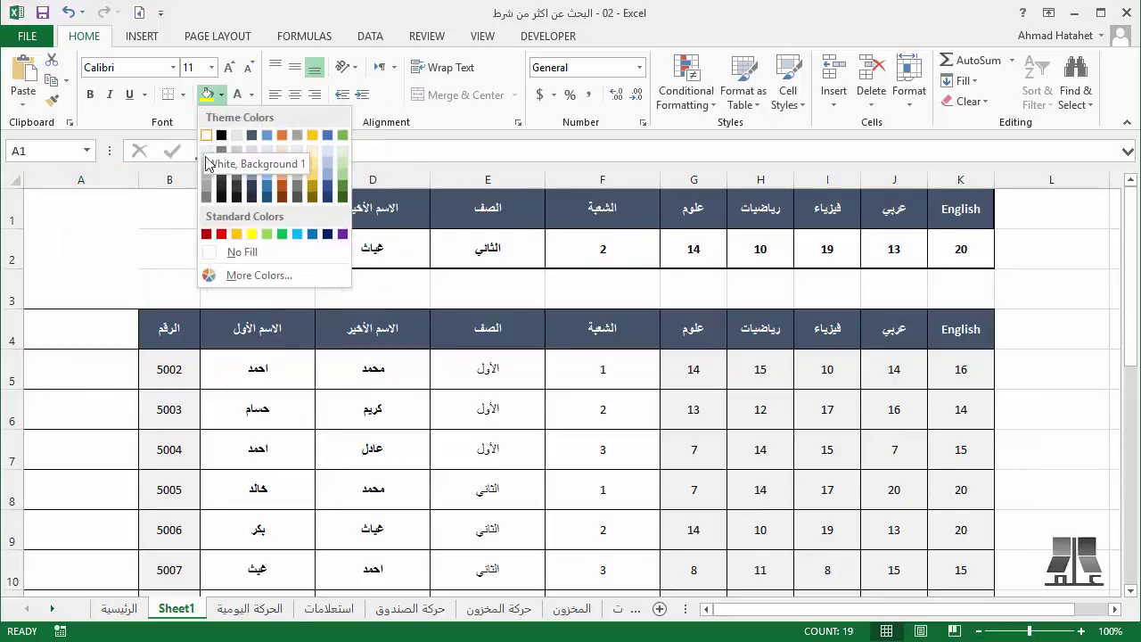
pyautogui.click(232, 255)
pyautogui.click(183, 95)
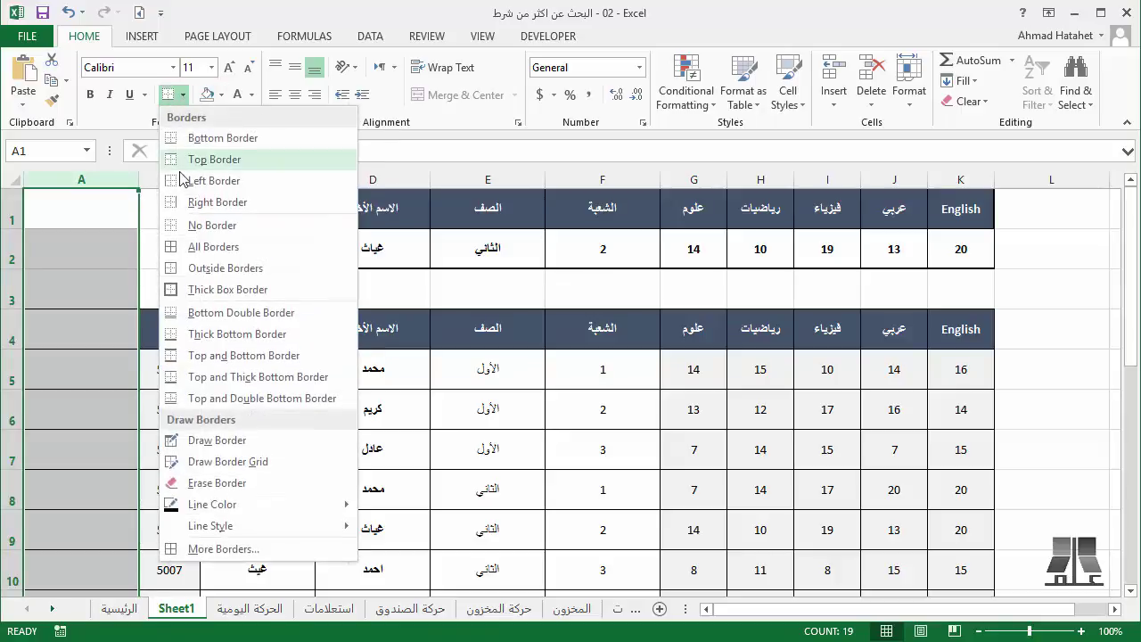
pyautogui.click(196, 221)
# Deselect column A to confirm it looks hidden, then return to E2
pyautogui.click(213, 381)
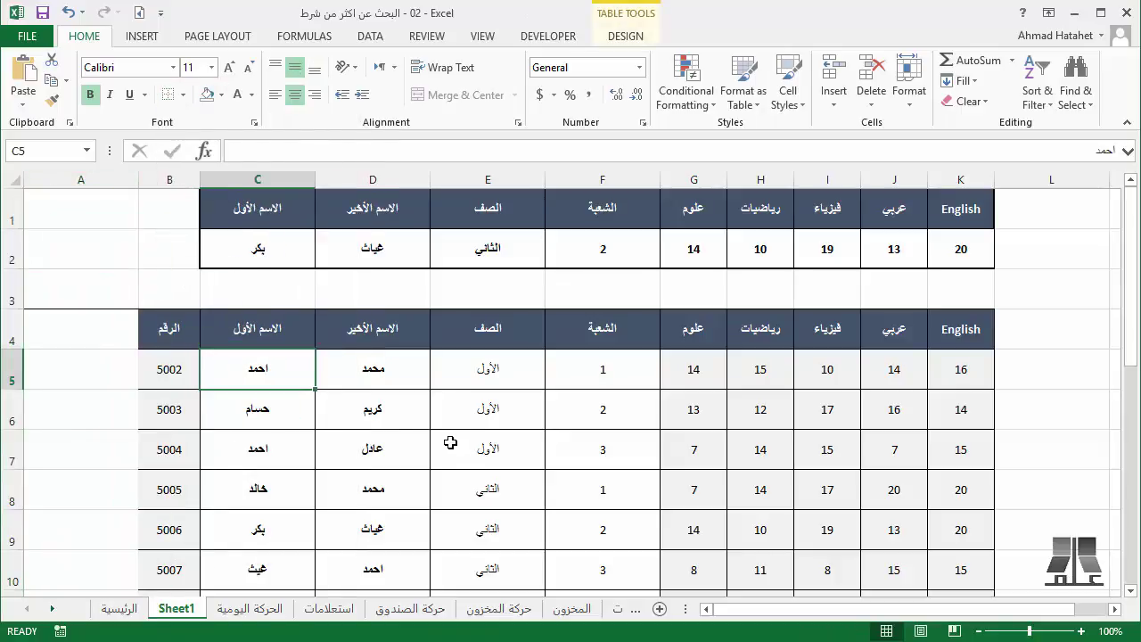
pyautogui.scroll(-3, 306, 329)
pyautogui.scroll(-2, 306, 329)
pyautogui.scroll(5, 267, 329)
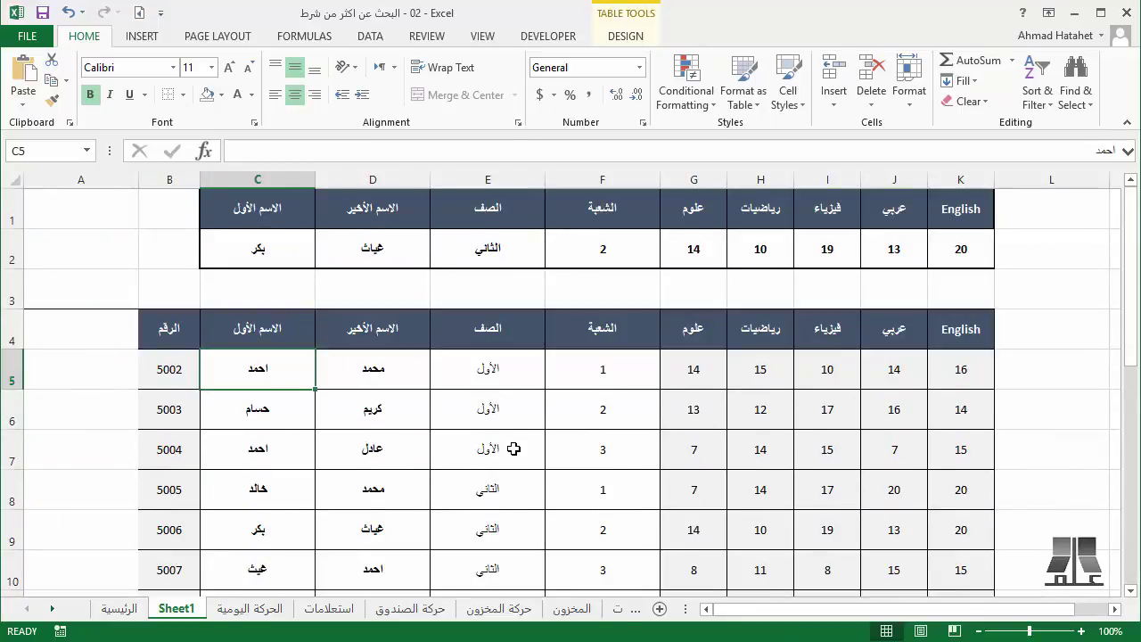
pyautogui.click(494, 247)
pyautogui.scroll(-2, 490, 248)
# Enter the new student's number in B23, extending the table to row 23
pyautogui.scroll(-2, 458, 247)
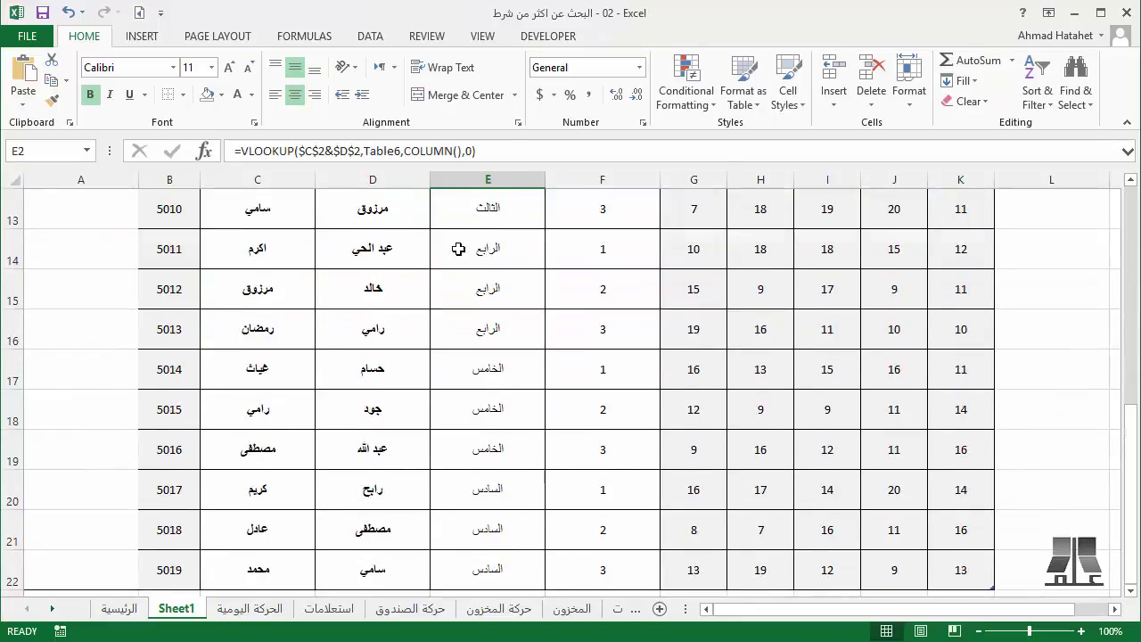
pyautogui.scroll(-3, 458, 247)
pyautogui.scroll(1, 213, 269)
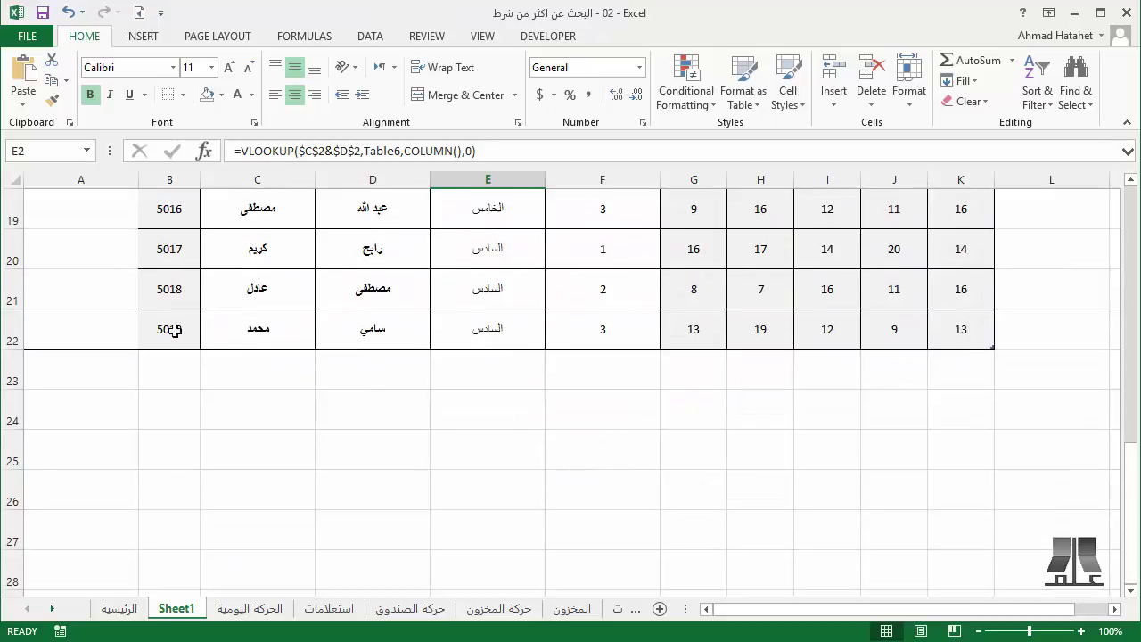
pyautogui.click(235, 365)
pyautogui.click(339, 366)
pyautogui.click(166, 366)
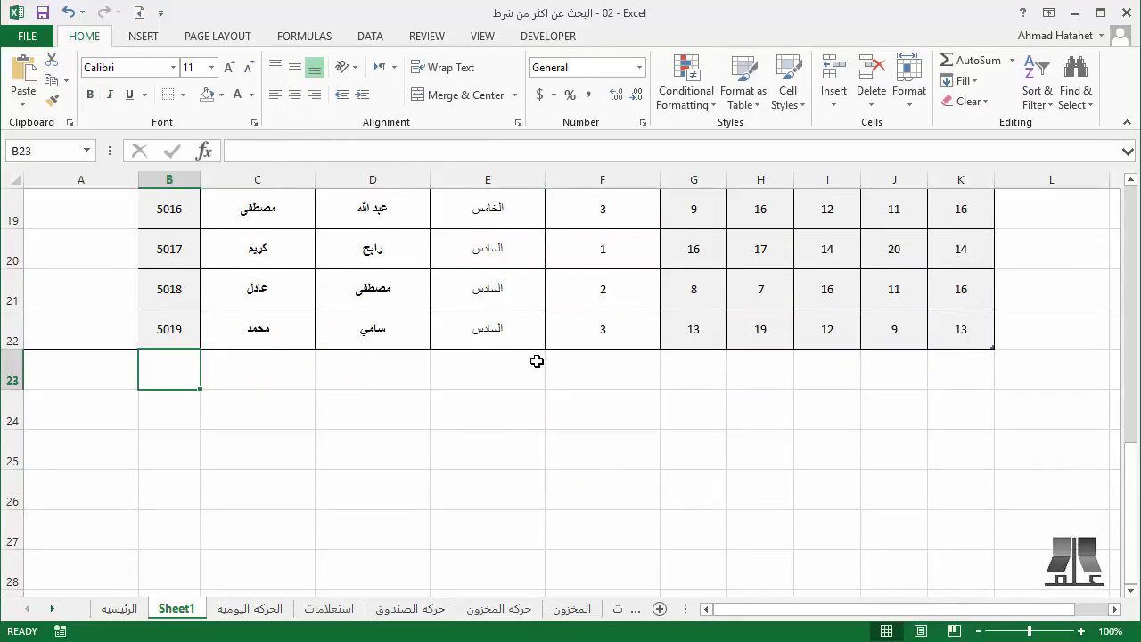
pyautogui.write('5020')
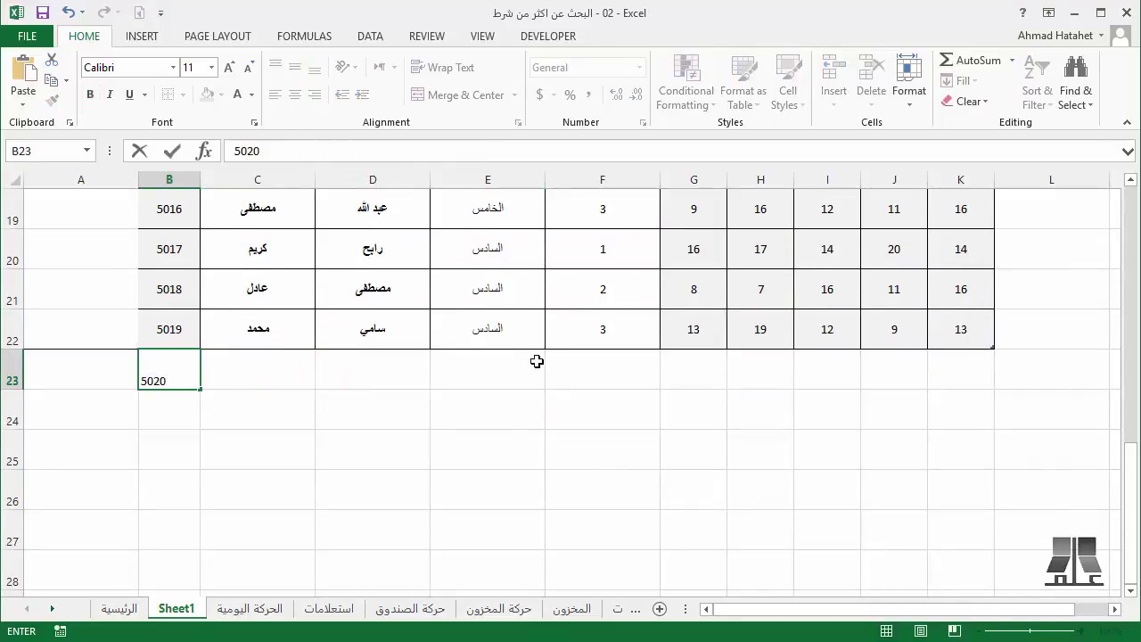
pyautogui.press('Return')
pyautogui.press('Up')
pyautogui.press('Right')
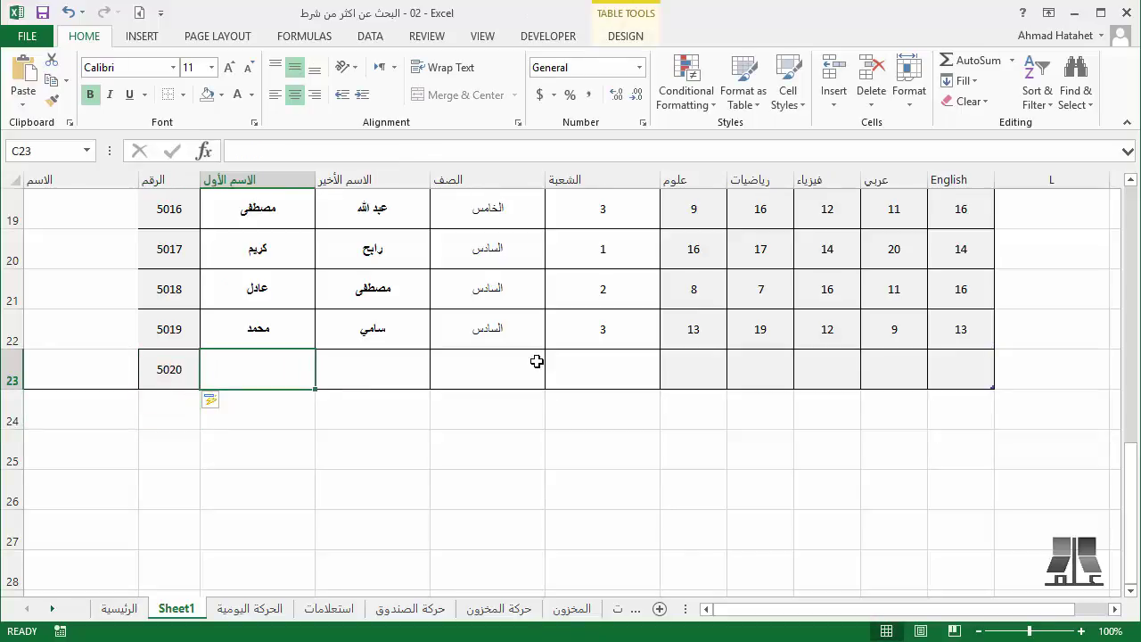
# Fill in the student's first and last name, grade السادس and section 4, then copy the names
pyautogui.hotkey('alt', 'shift')
pyautogui.write('محمد')
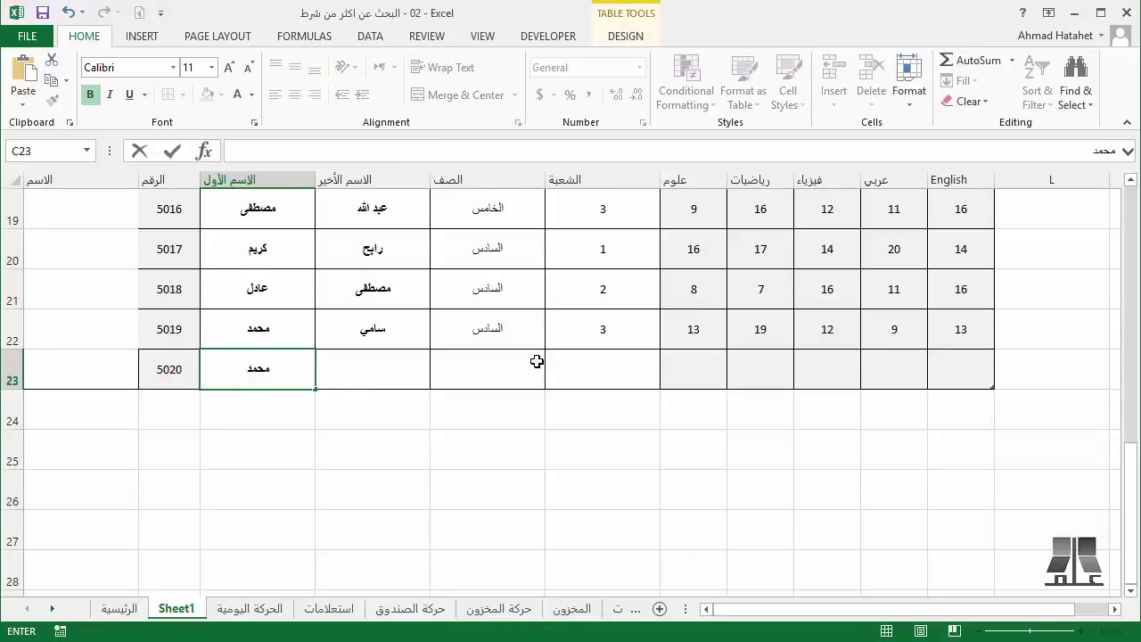
pyautogui.press('Tab')
pyautogui.write('الأحمد')
pyautogui.press('Tab')
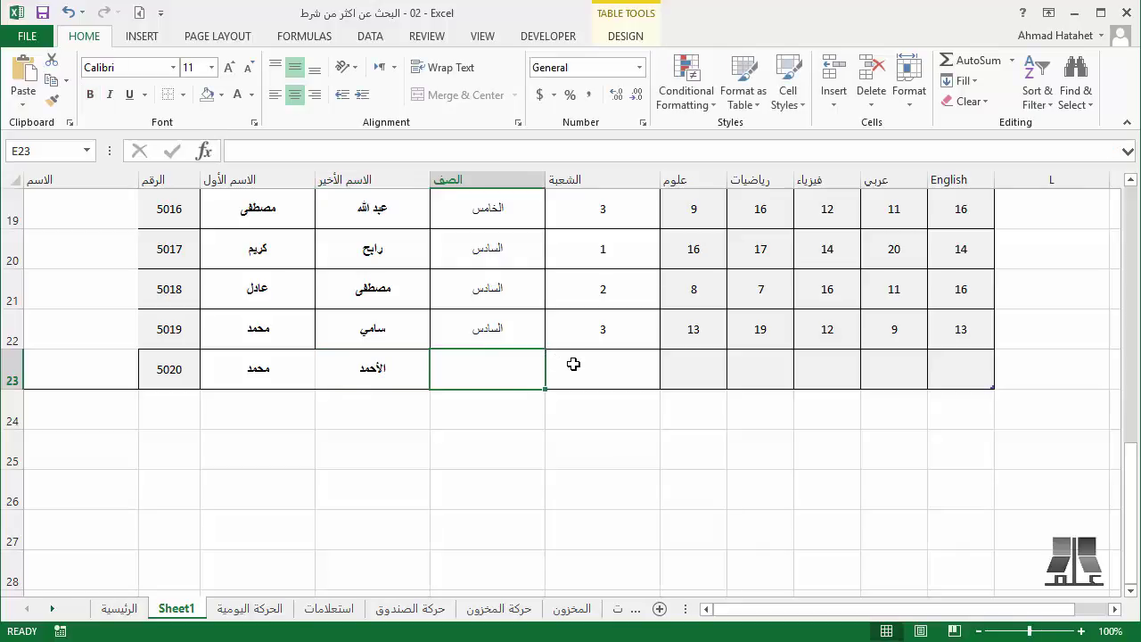
pyautogui.write('السادس')
pyautogui.press('Tab')
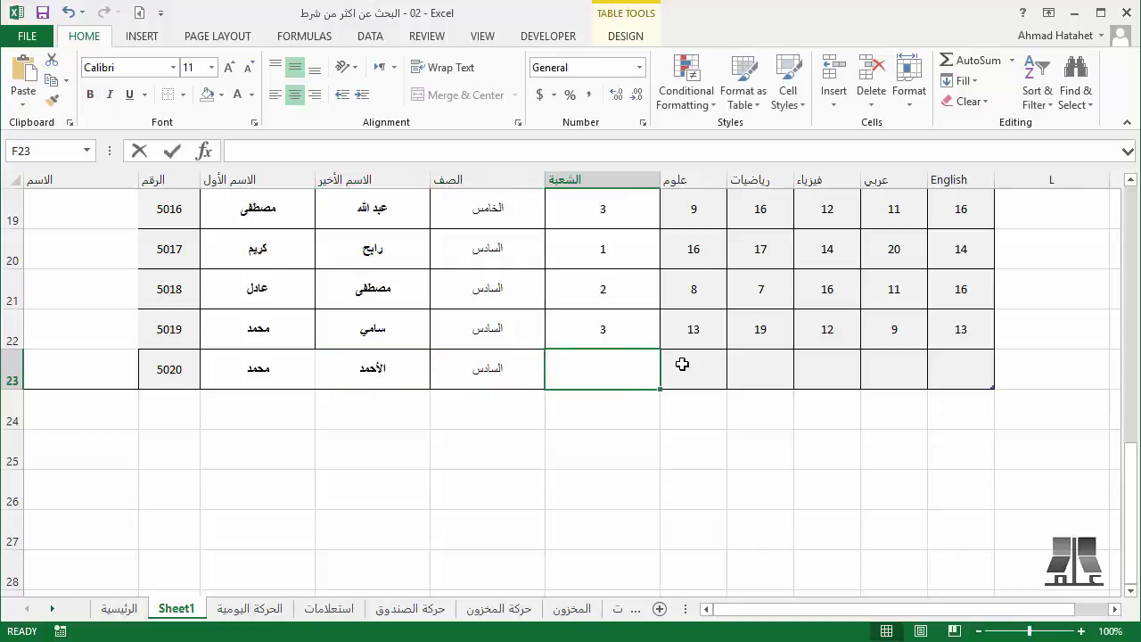
pyautogui.write('4')
pyautogui.press('Tab')
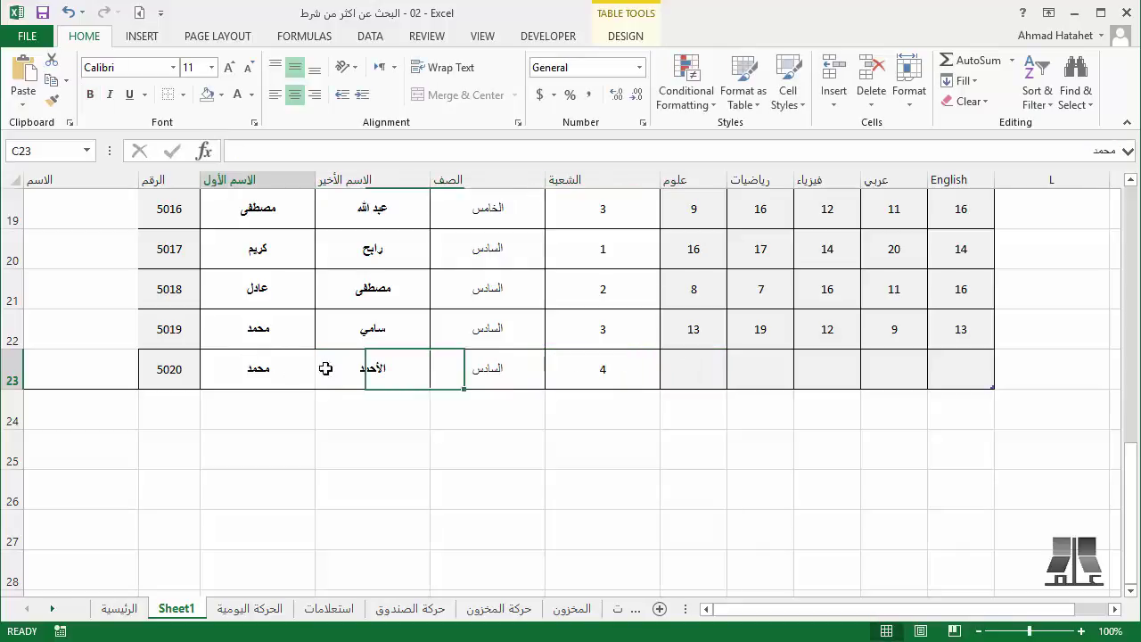
pyautogui.moveTo(303, 367); pyautogui.dragTo(356, 368)
pyautogui.hotkey('ctrl', 'c')
# Paste the copied names into C2:D2 as values and check the zero scores in G2:K2
pyautogui.scroll(6, 410, 463)
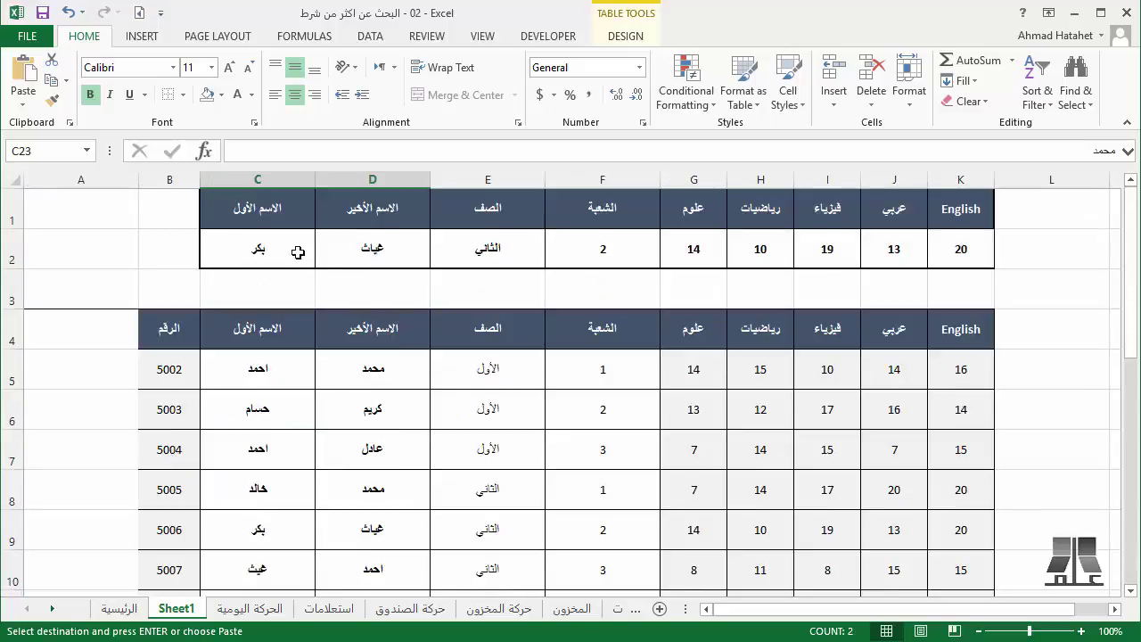
pyautogui.rightClick(283, 236)
pyautogui.click(348, 326)
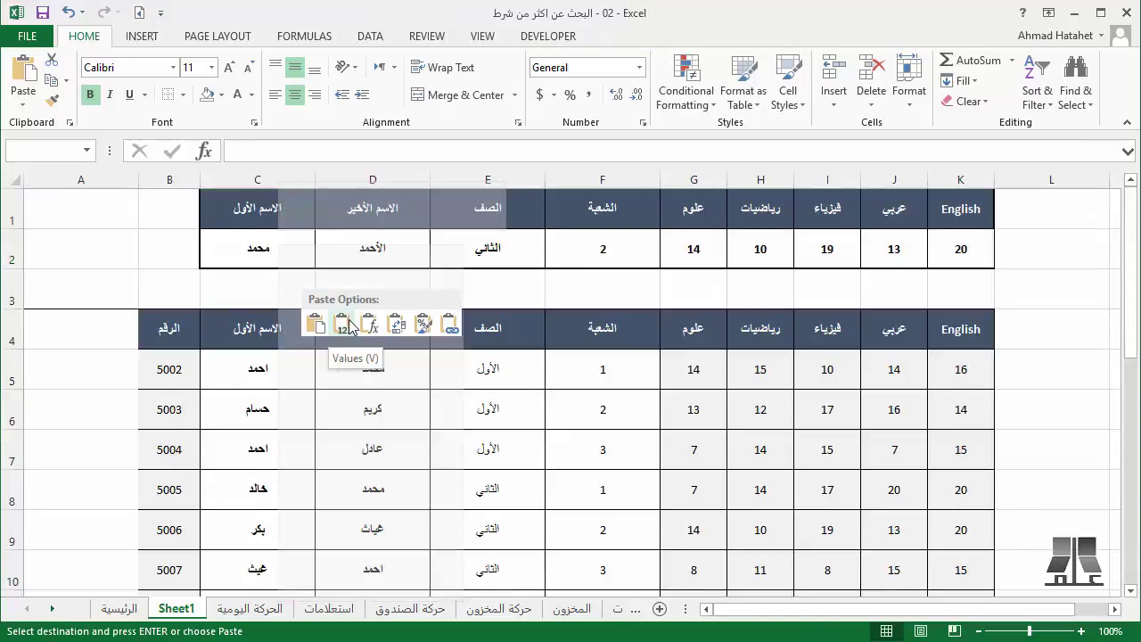
pyautogui.click(475, 250)
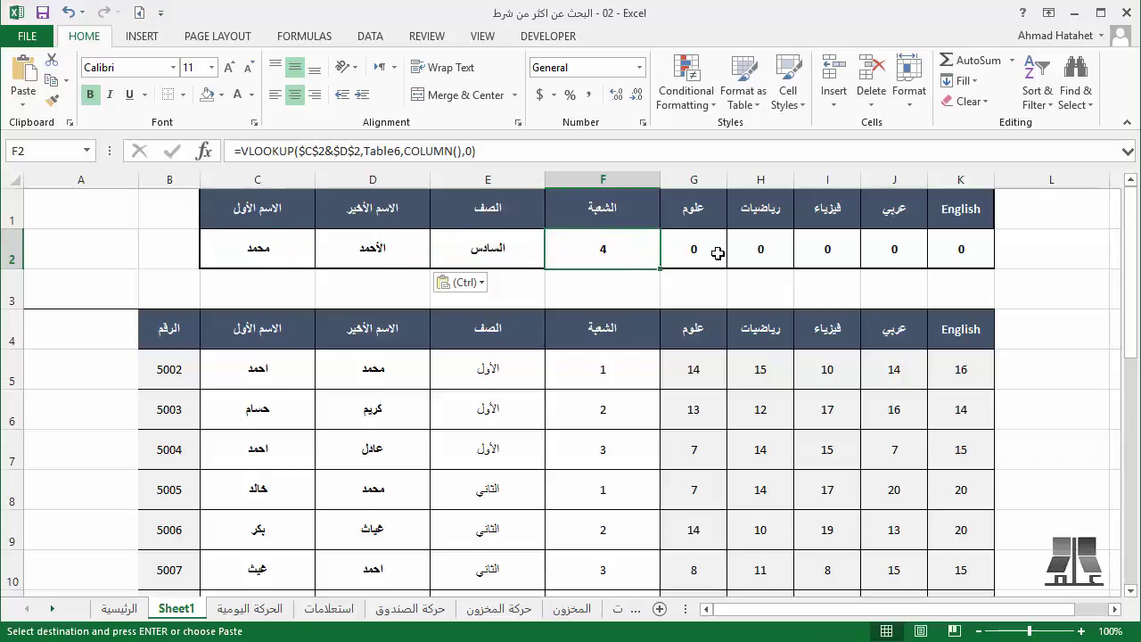
pyautogui.moveTo(718, 249); pyautogui.dragTo(961, 288)
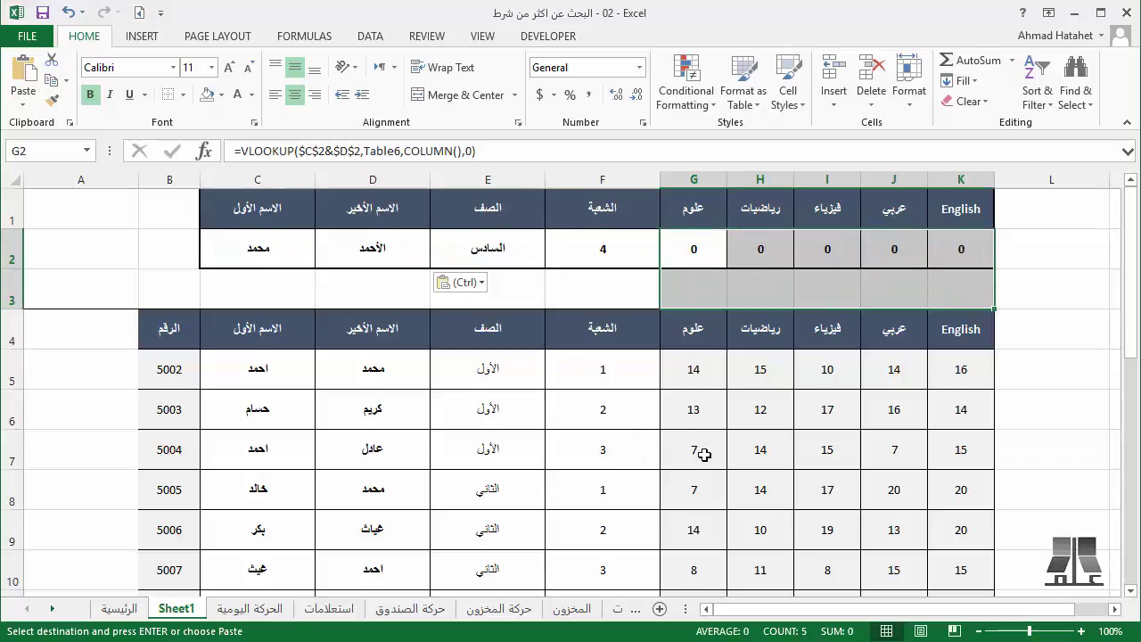
# Inspect the concatenated-name formula in A23, then return to the lookup in E2
pyautogui.scroll(-2, 624, 318)
pyautogui.scroll(-1, 667, 400)
pyautogui.scroll(-1, 591, 242)
pyautogui.scroll(5, 564, 252)
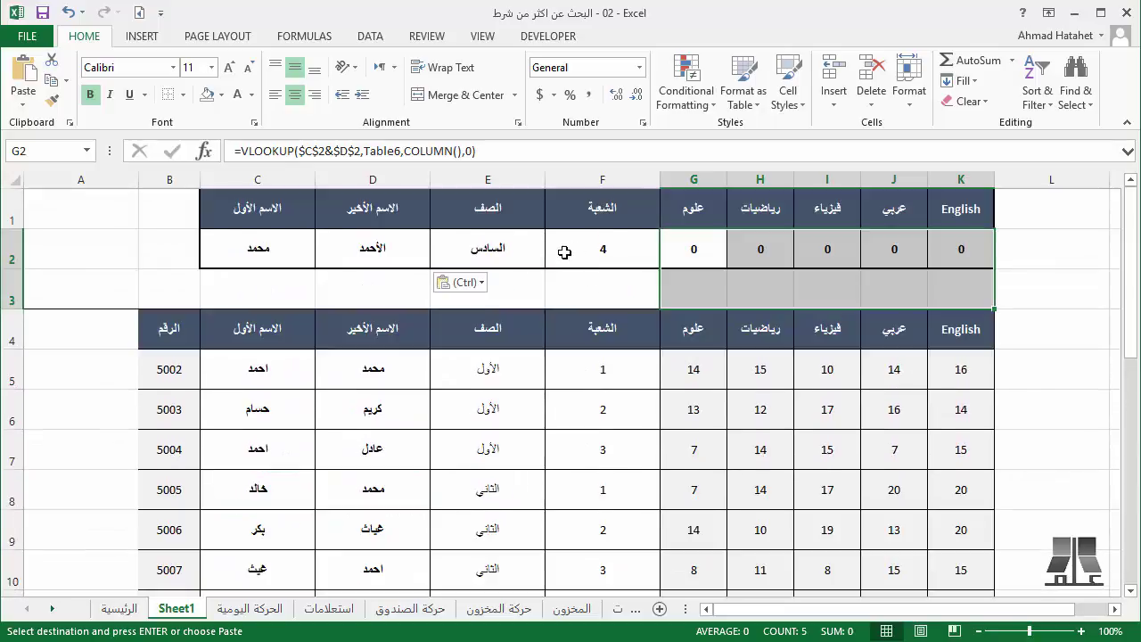
pyautogui.scroll(-2, 347, 426)
pyautogui.scroll(-2, 84, 395)
pyautogui.scroll(-3, 79, 415)
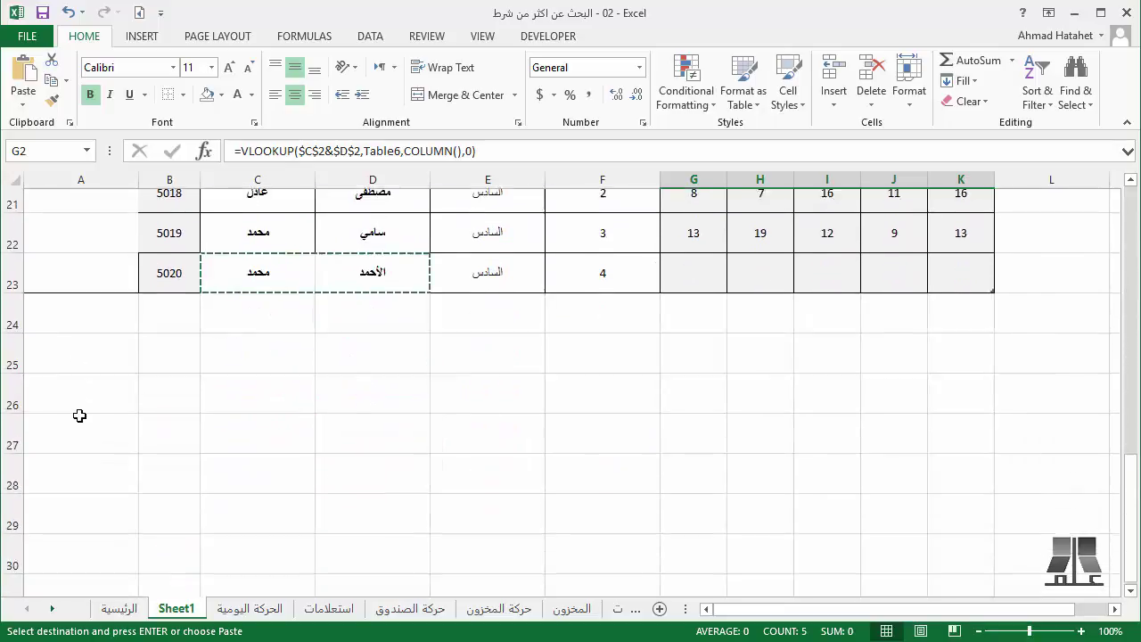
pyautogui.scroll(-1, 79, 415)
pyautogui.click(88, 254)
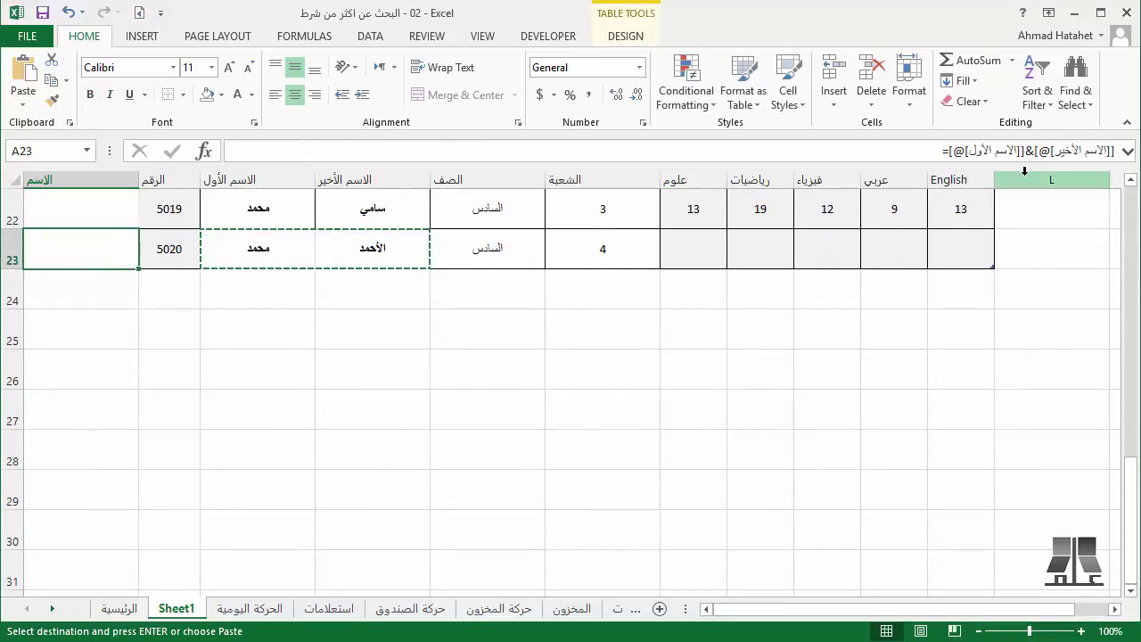
pyautogui.scroll(1, 764, 321)
pyautogui.scroll(7, 520, 291)
pyautogui.click(495, 248)
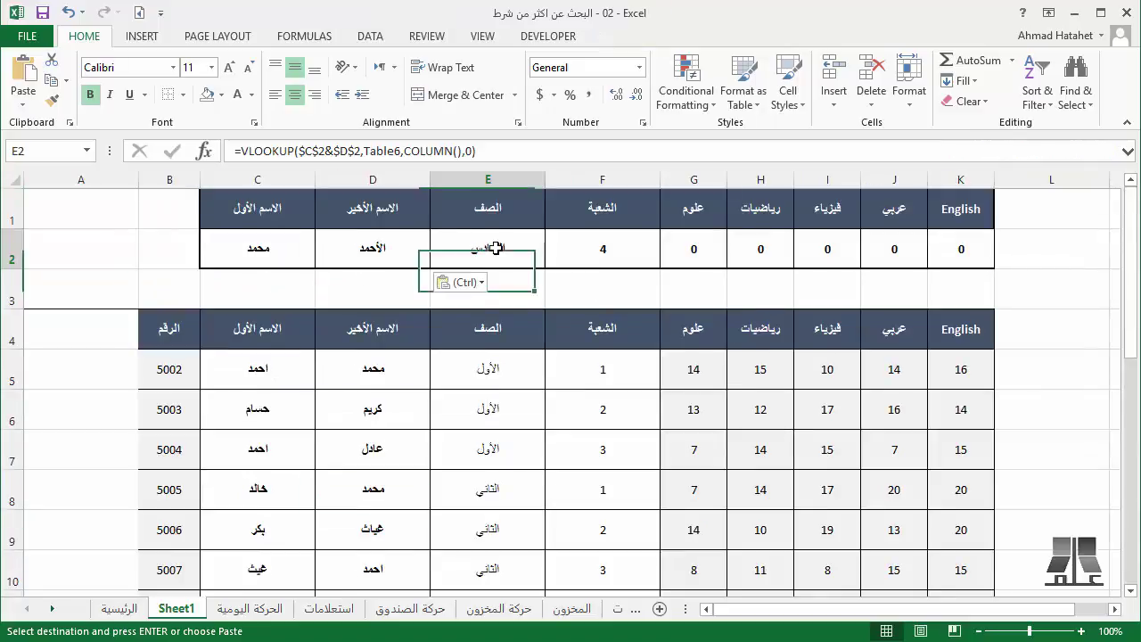